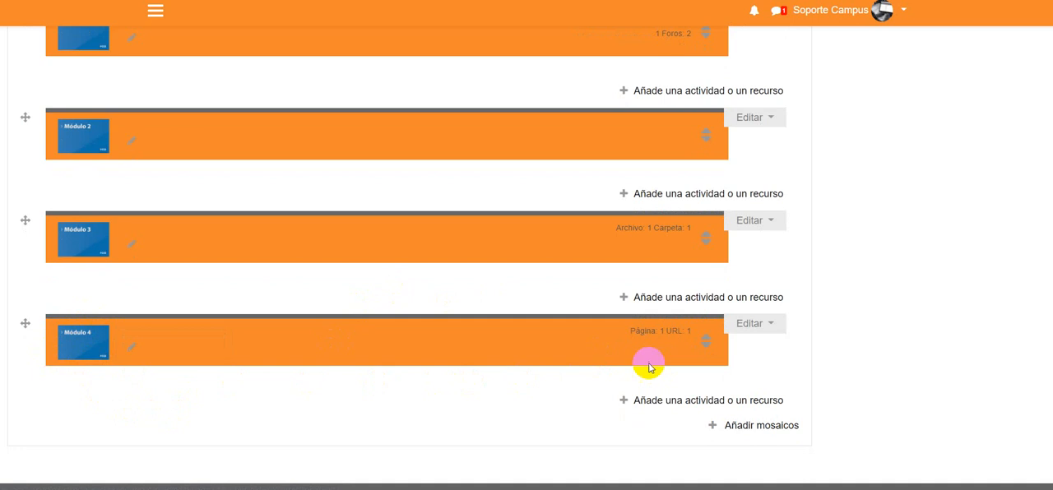
# - Add a Cuestionario activity to the Módulo 4 section of the course
pyautogui.click(731, 402)
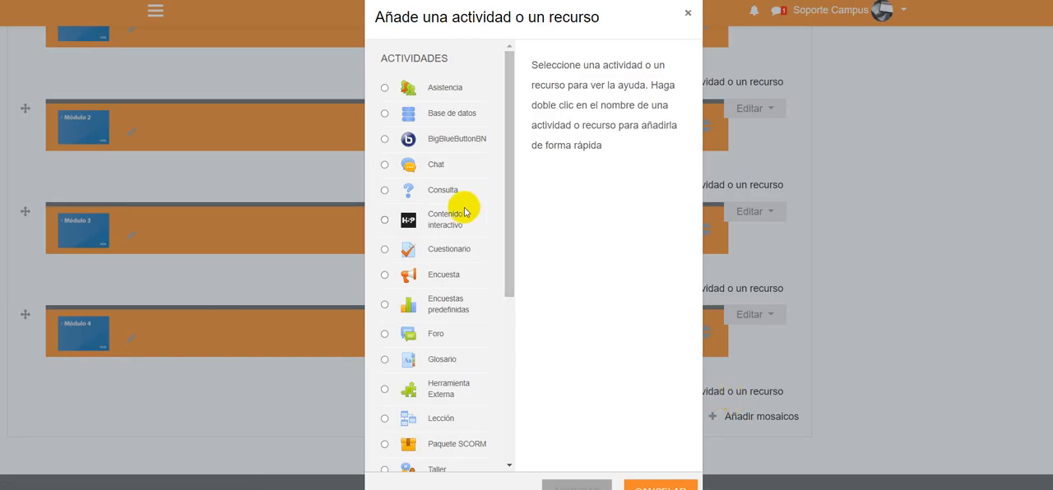
pyautogui.click(384, 251)
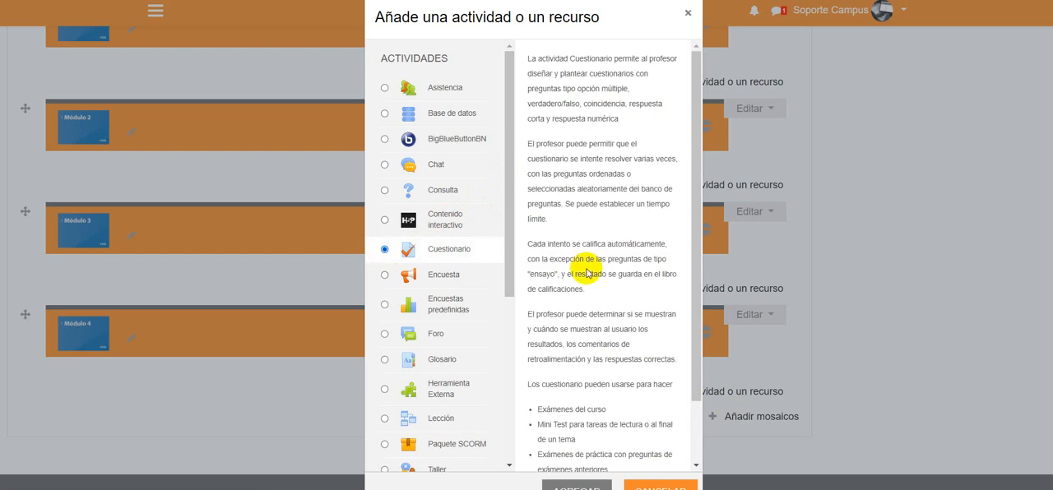
pyautogui.scroll(-2, 586, 270)
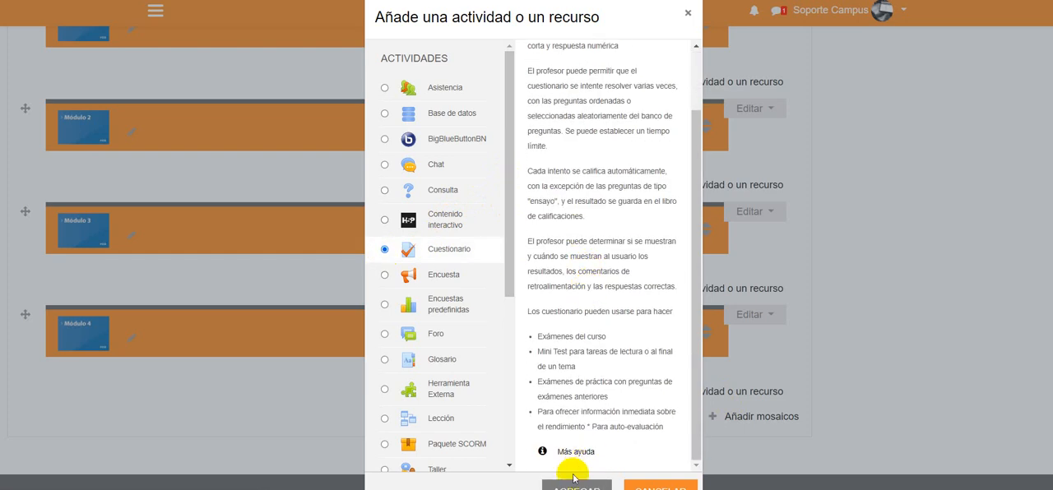
pyautogui.scroll(-3, 511, 245)
pyautogui.scroll(-2, 610, 289)
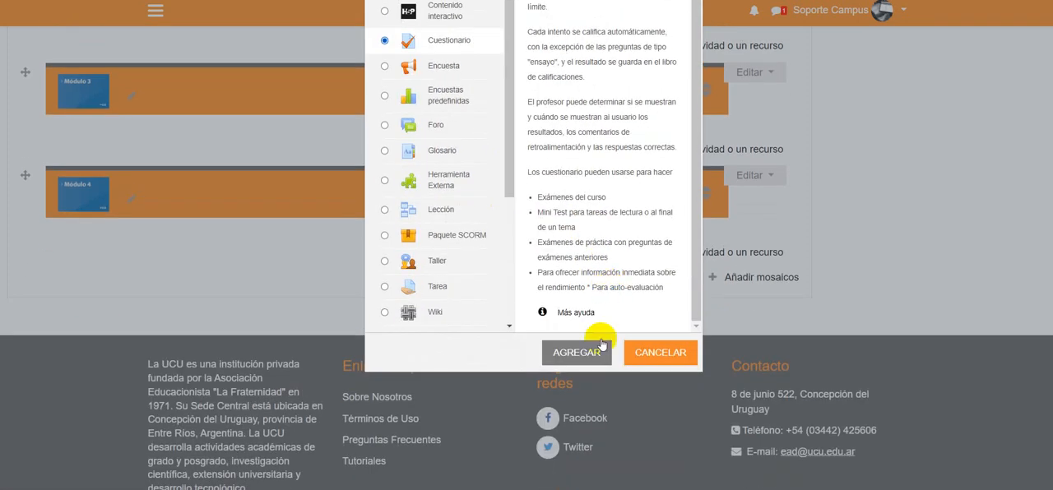
pyautogui.click(575, 352)
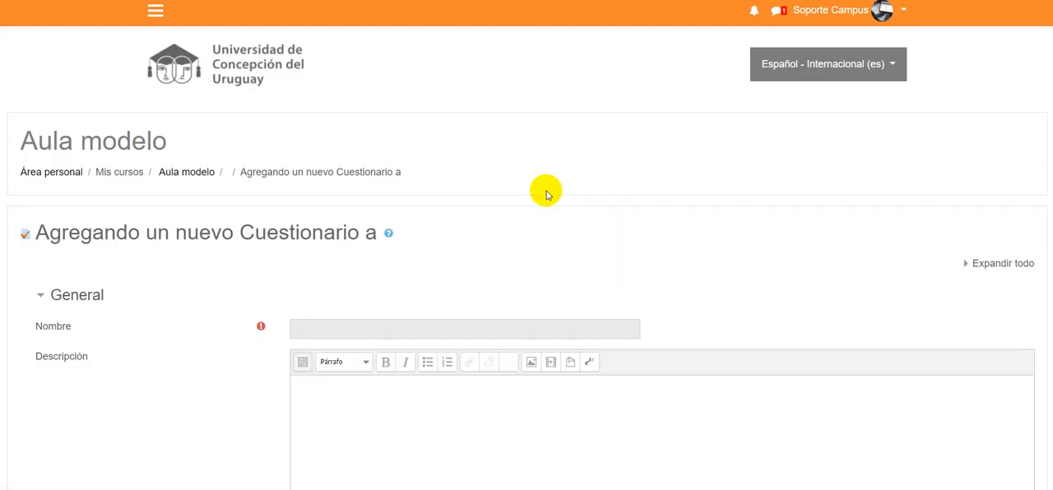
# - Name the new quiz "Actividad de evaluación - Módulo 4"
pyautogui.scroll(-1, 554, 198)
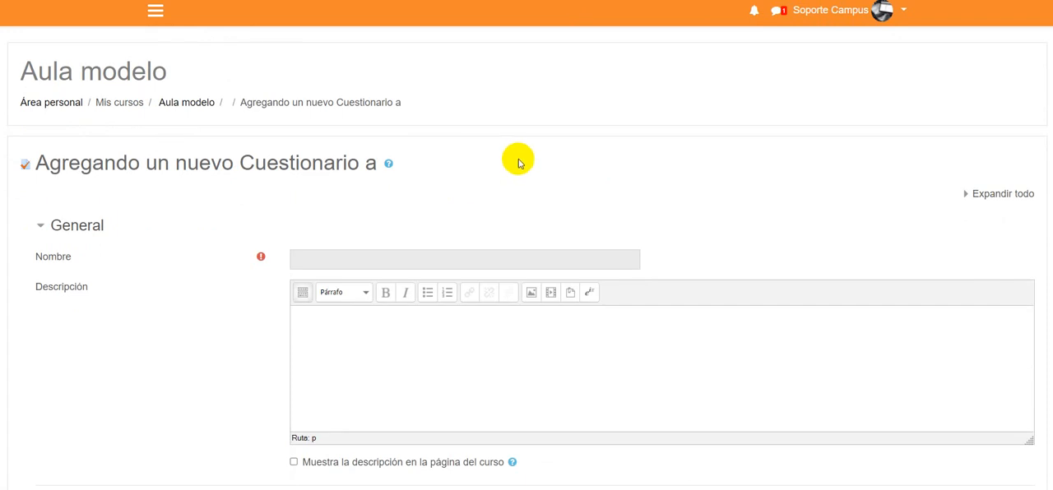
pyautogui.scroll(-1, 518, 162)
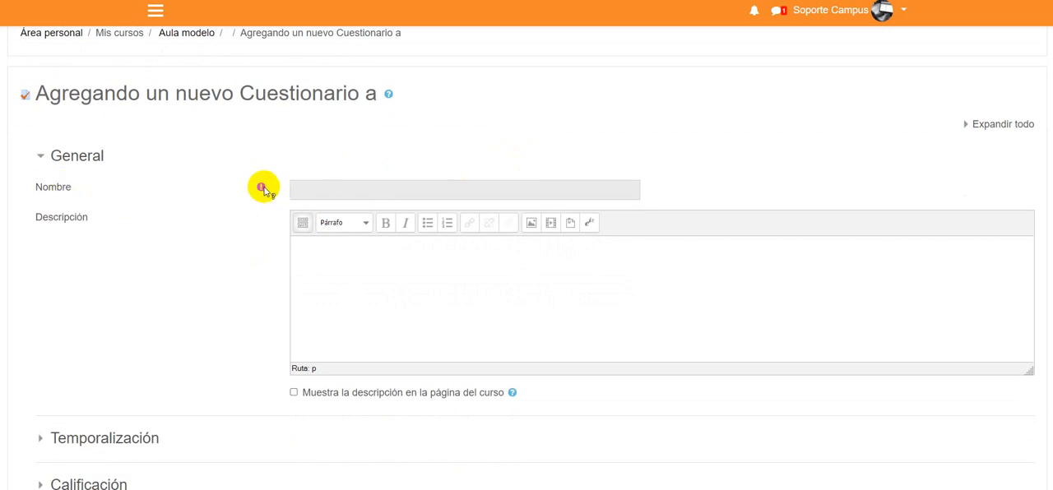
pyautogui.moveTo(265, 191)
pyautogui.click(357, 185)
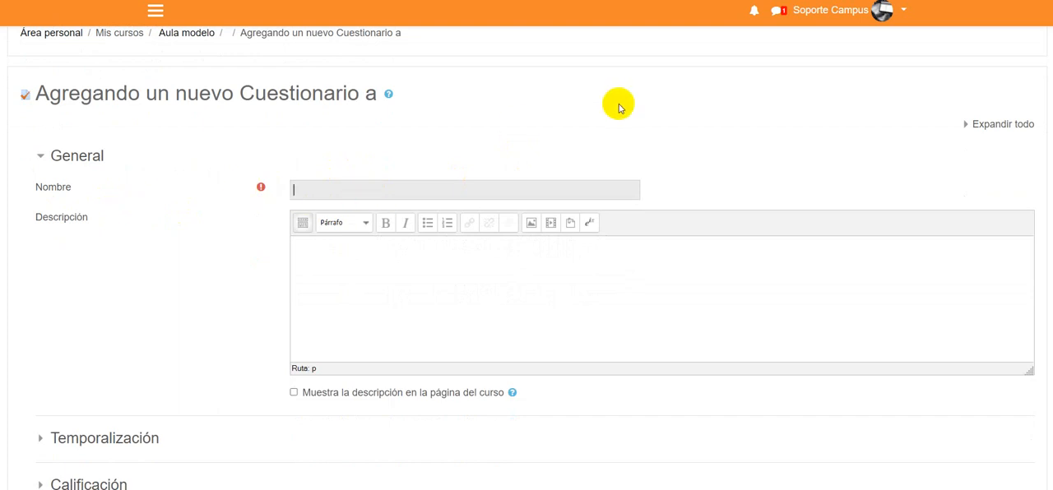
pyautogui.write('Actividad de evluacio')
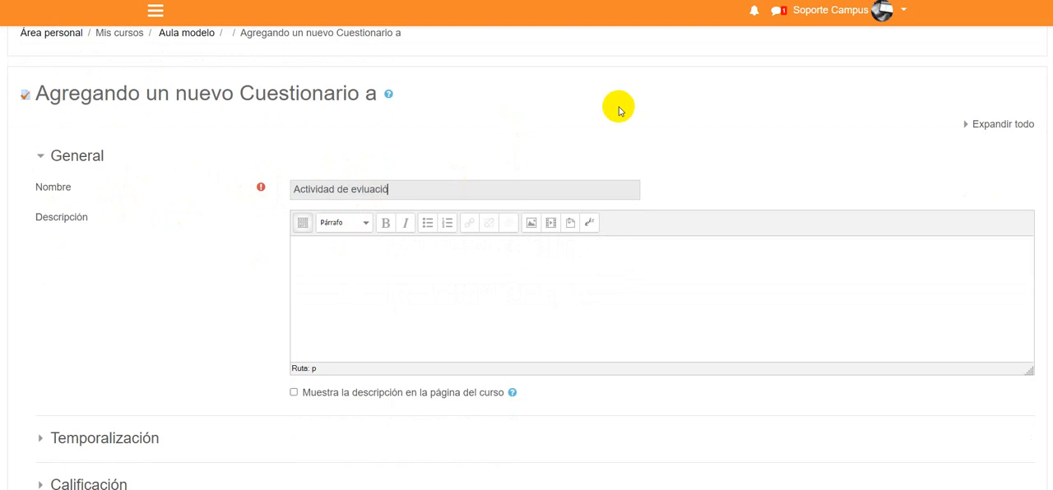
pyautogui.press('BackSpace')
pyautogui.press('BackSpace')
pyautogui.press('BackSpace')
pyautogui.press('BackSpace')
pyautogui.press('BackSpace')
pyautogui.press('BackSpace')
pyautogui.write('aluación - Módulo 4')
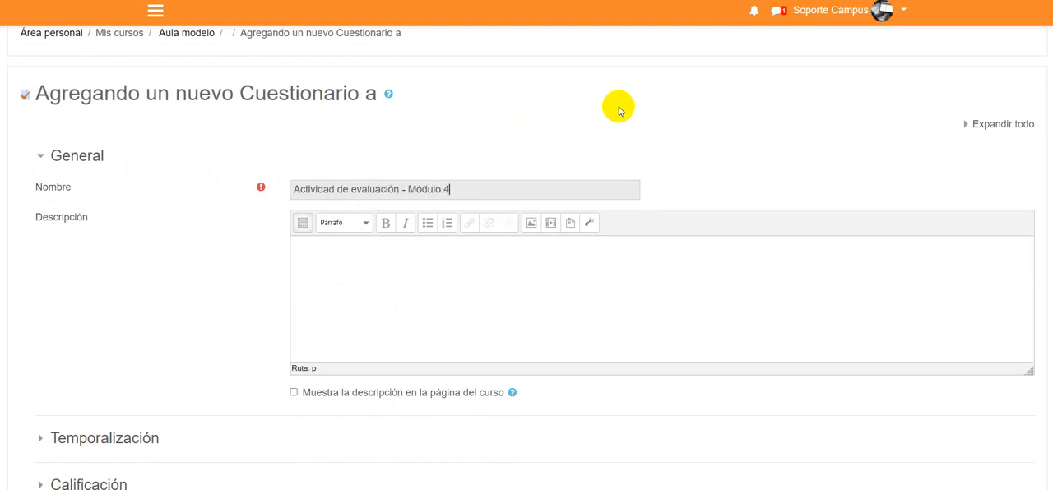
# - Enter the quiz description "Responde las siguientes diez preguntas en un plazo de 60 minutos."
pyautogui.click(378, 302)
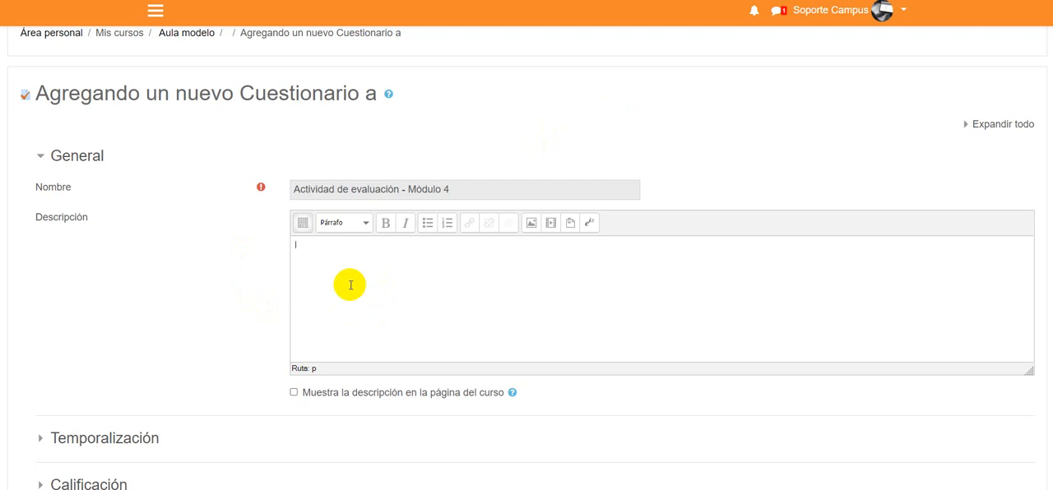
pyautogui.write('Responde las siguie')
pyautogui.write('ntes 10')
pyautogui.press('BackSpace')
pyautogui.press('BackSpace')
pyautogui.write('diez preguntas')
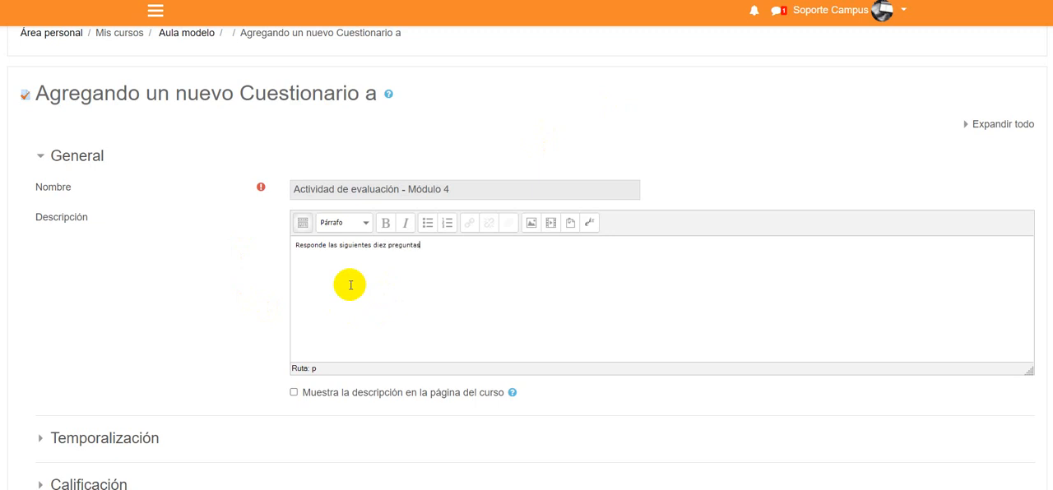
pyautogui.write(' en un plazo de 60 minutos.')
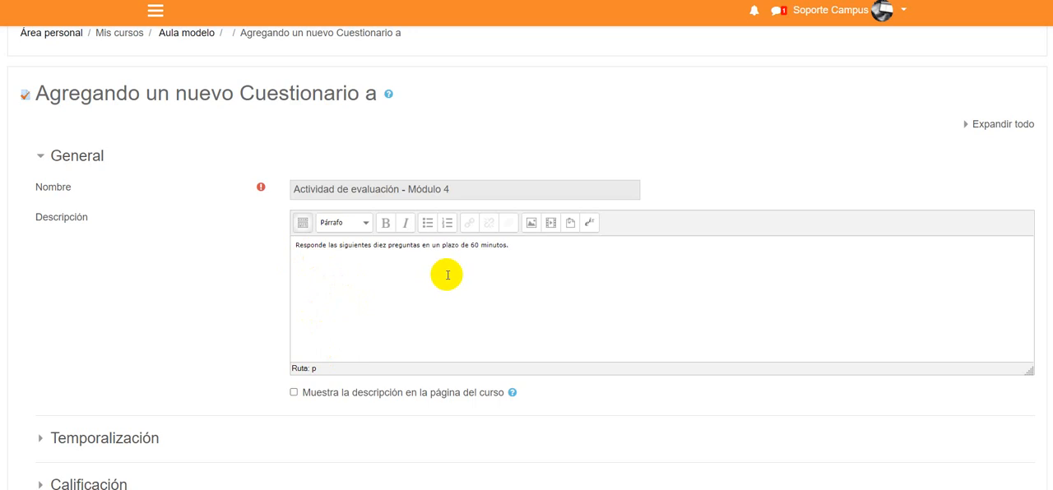
# - In the Temporalización settings, enable the quiz's opening date and set its time to 15:00
pyautogui.scroll(-1, 444, 273)
pyautogui.scroll(-1, 132, 309)
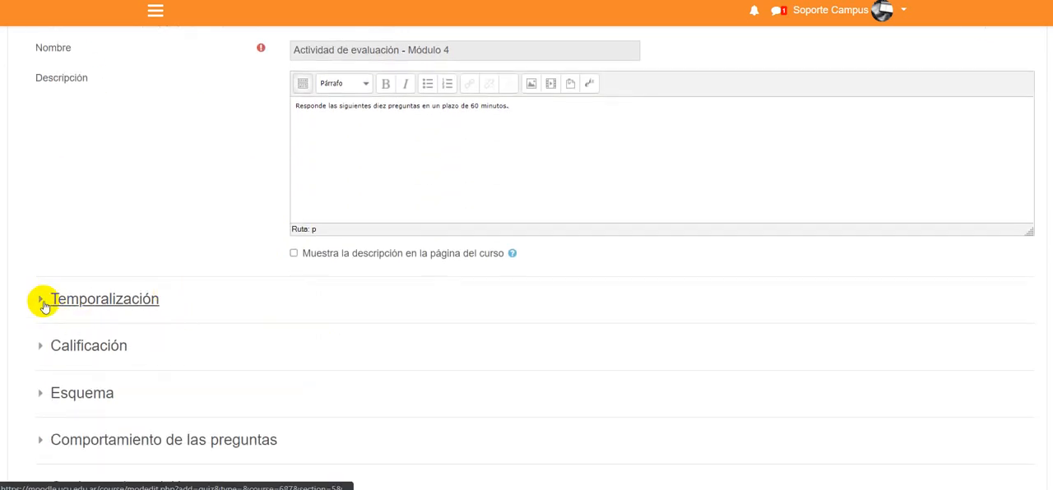
pyautogui.click(73, 301)
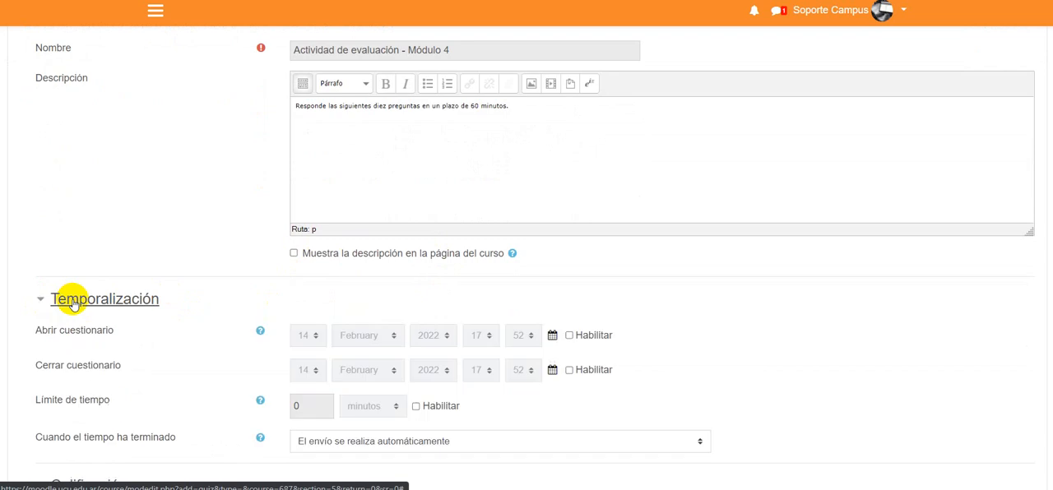
pyautogui.scroll(-1, 185, 208)
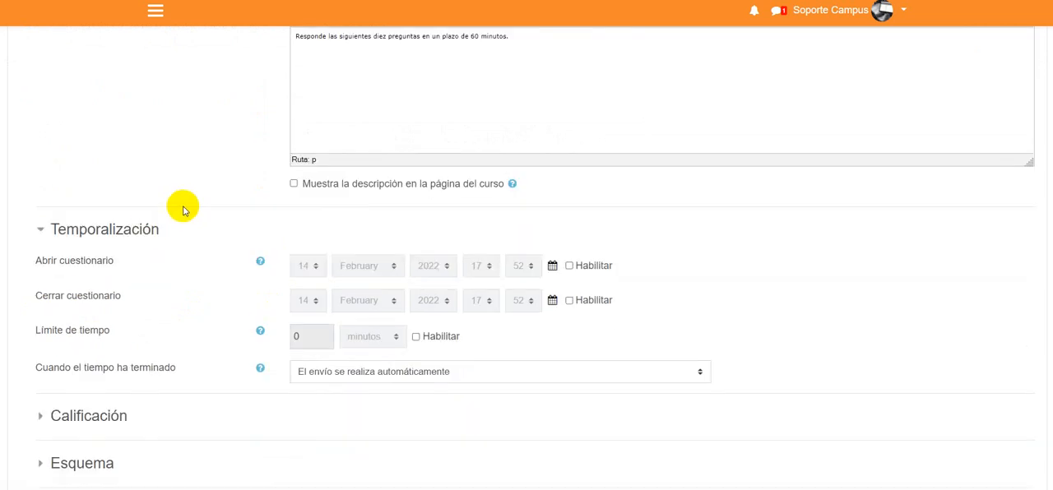
pyautogui.scroll(-1, 185, 208)
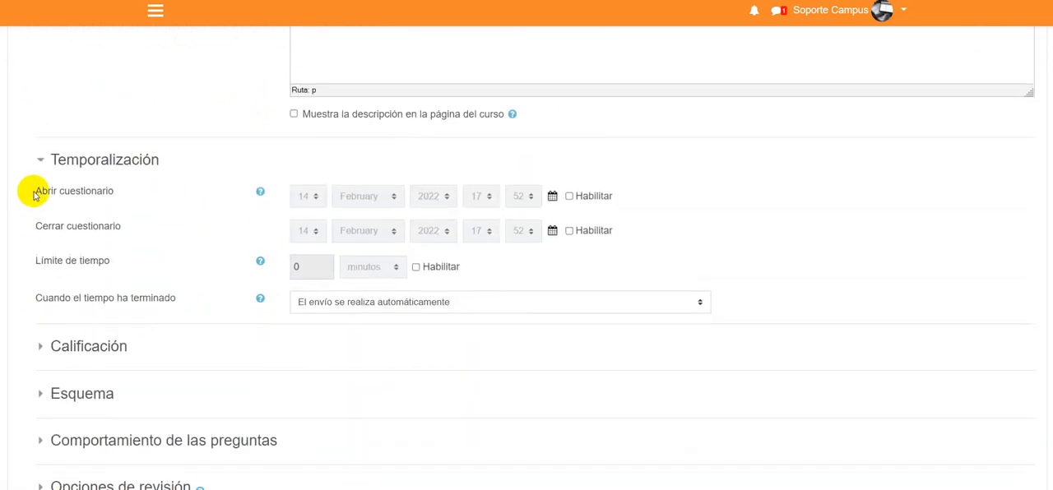
pyautogui.moveTo(33, 190); pyautogui.dragTo(119, 189)
pyautogui.click(122, 190)
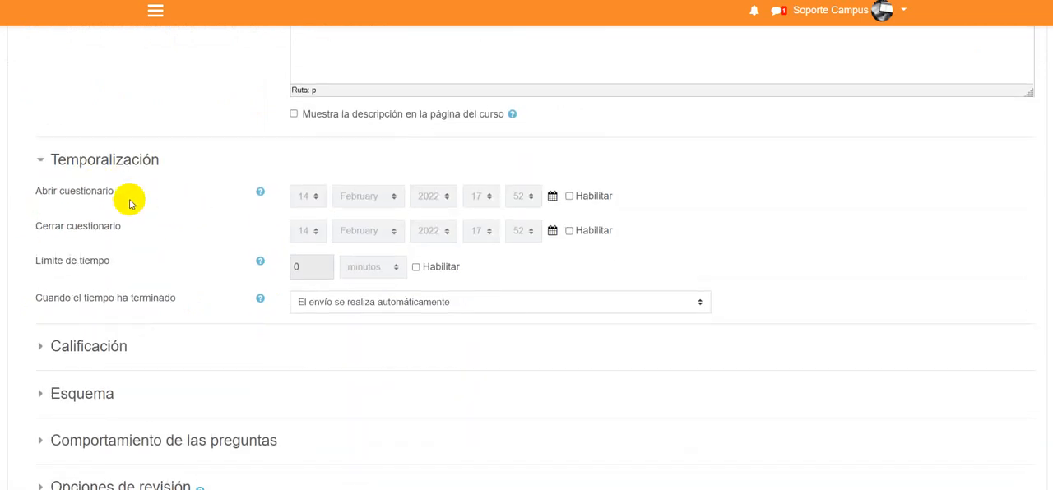
pyautogui.click(590, 196)
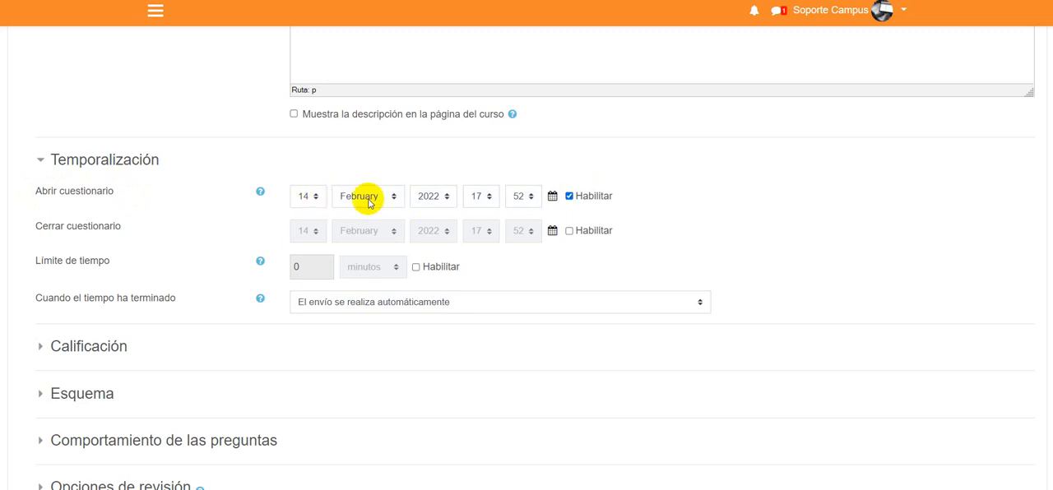
pyautogui.click(481, 198)
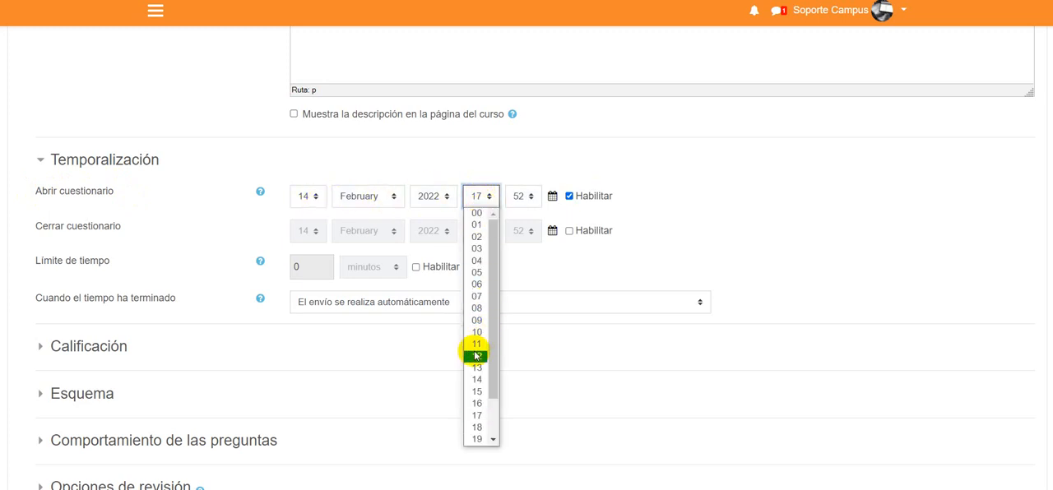
pyautogui.click(477, 392)
pyautogui.click(524, 195)
pyautogui.scroll(10, 523, 230)
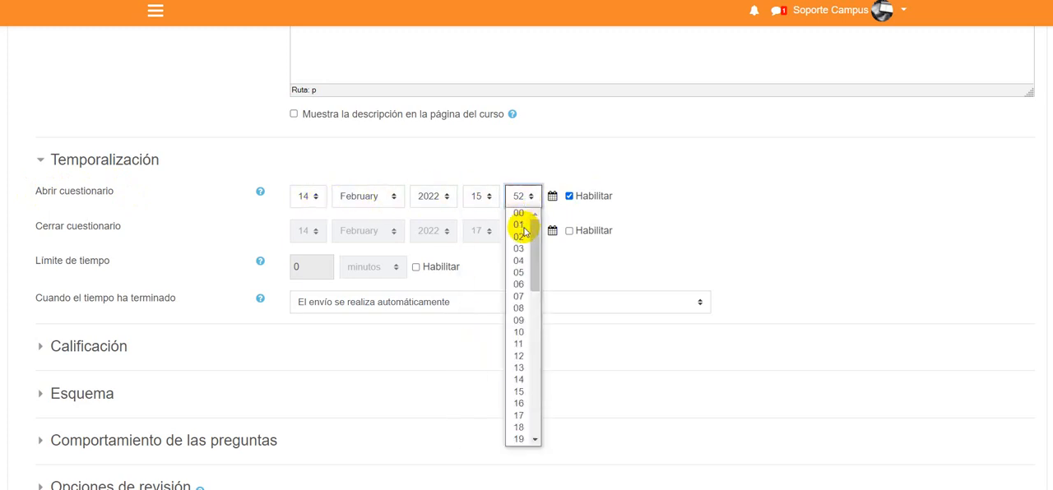
pyautogui.click(521, 220)
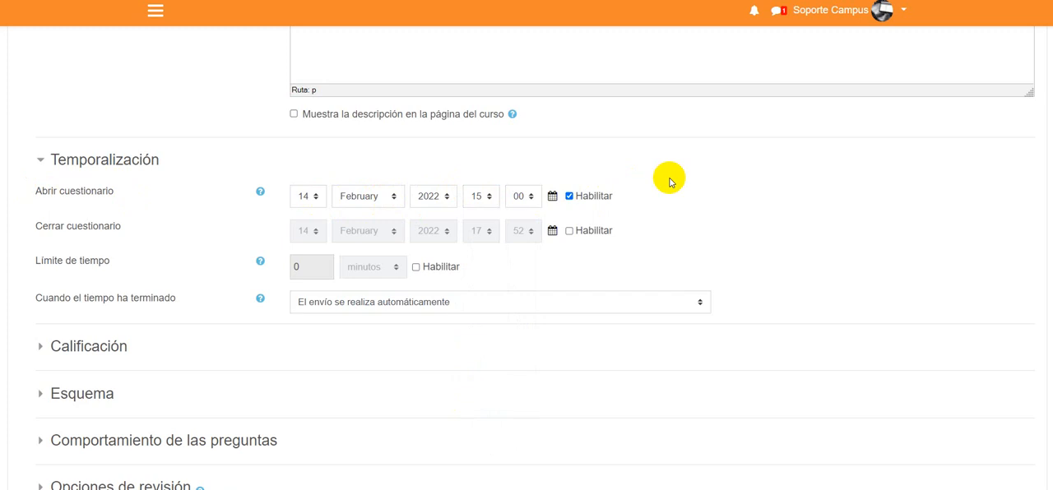
# - Disable the quiz's opening date
pyautogui.click(591, 196)
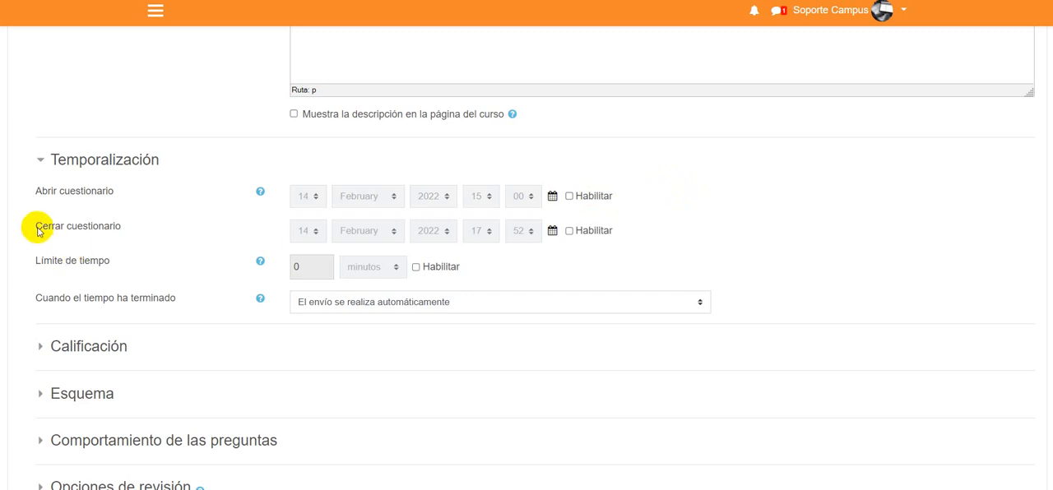
pyautogui.moveTo(37, 228); pyautogui.dragTo(117, 225)
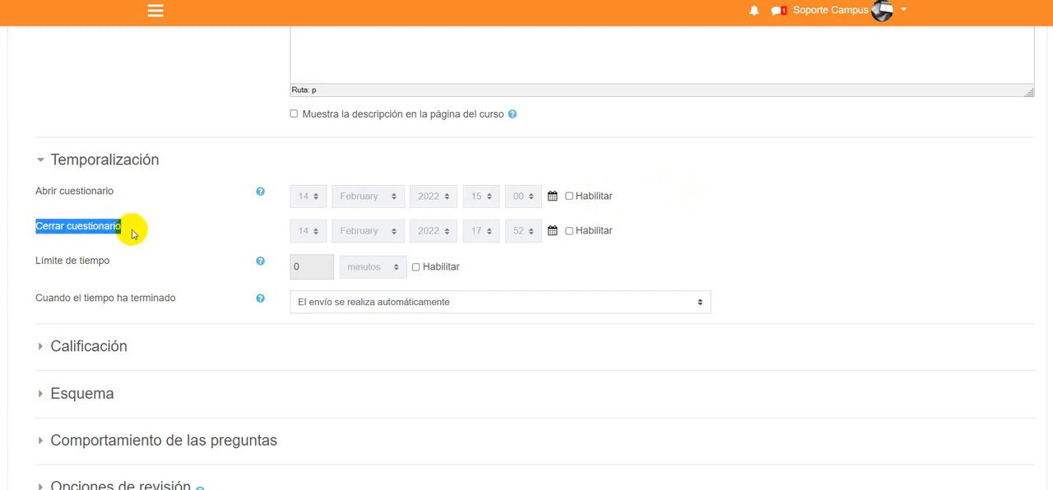
pyautogui.click(141, 235)
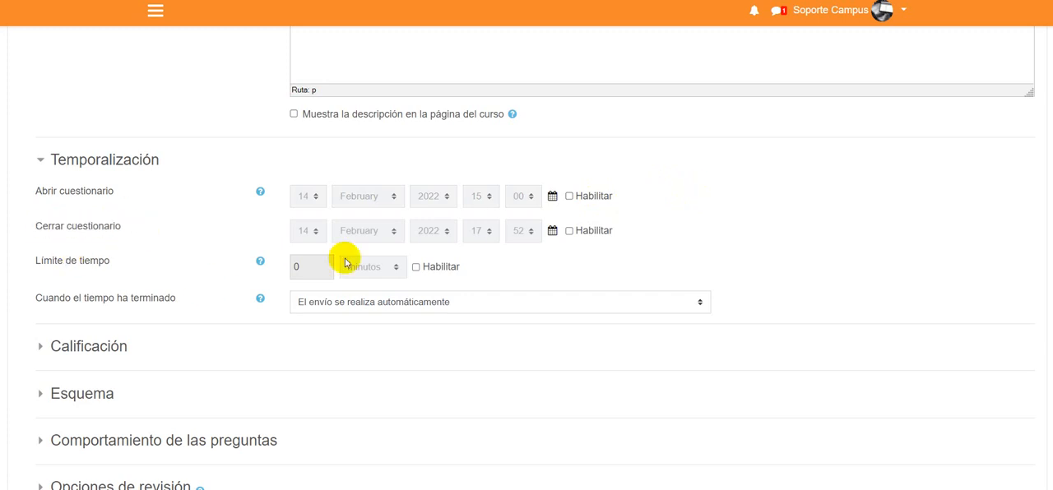
# - Enable the quiz's closing date and set it to 20 June 2022 at 10:00
pyautogui.click(599, 232)
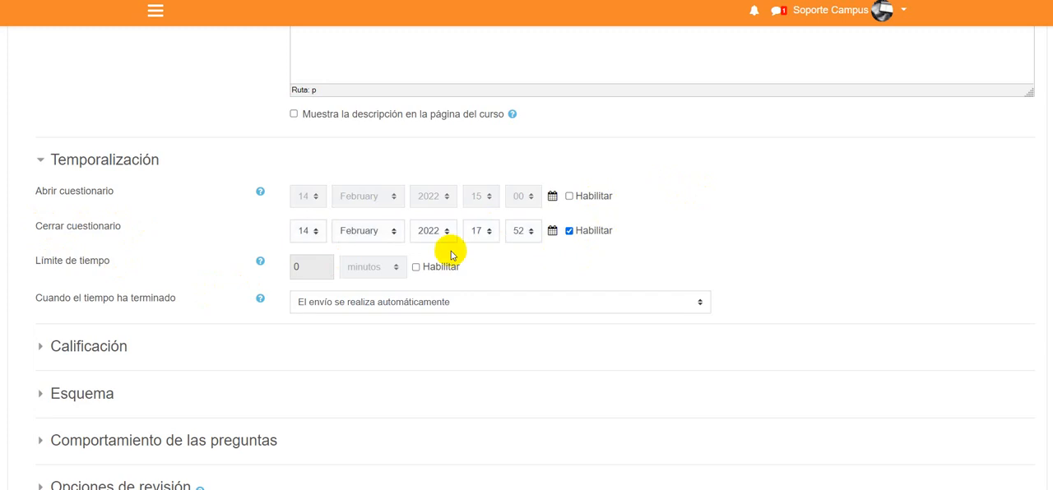
pyautogui.click(311, 234)
pyautogui.moveTo(321, 289); pyautogui.dragTo(324, 353)
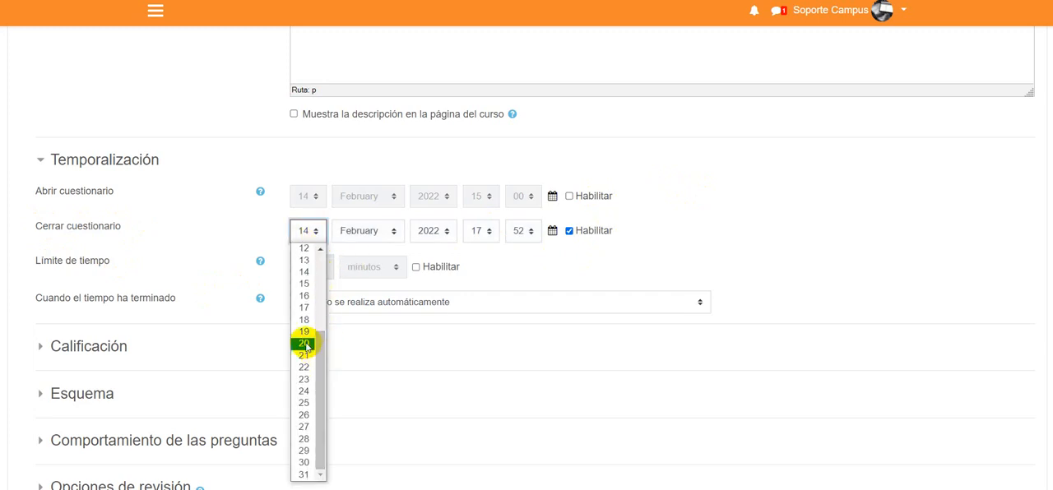
pyautogui.click(306, 345)
pyautogui.click(377, 234)
pyautogui.click(351, 308)
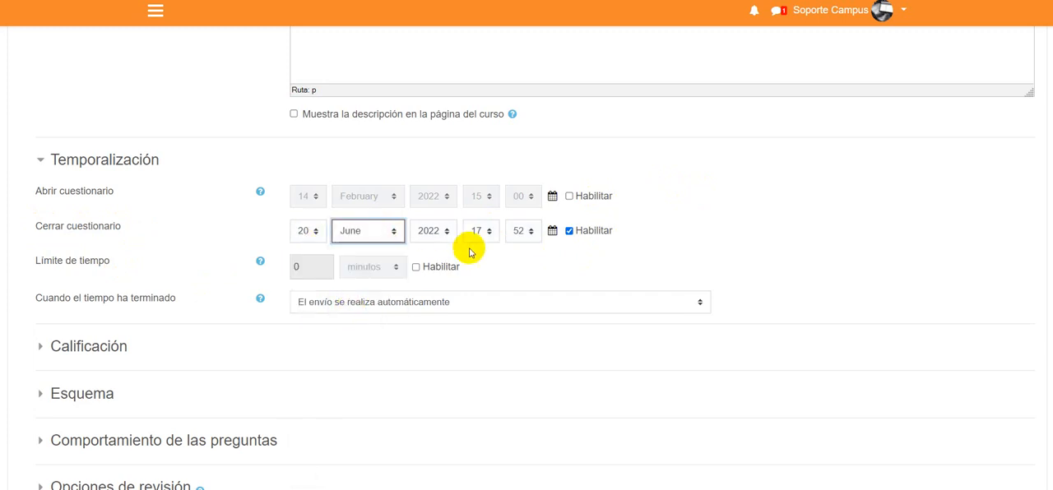
pyautogui.click(481, 231)
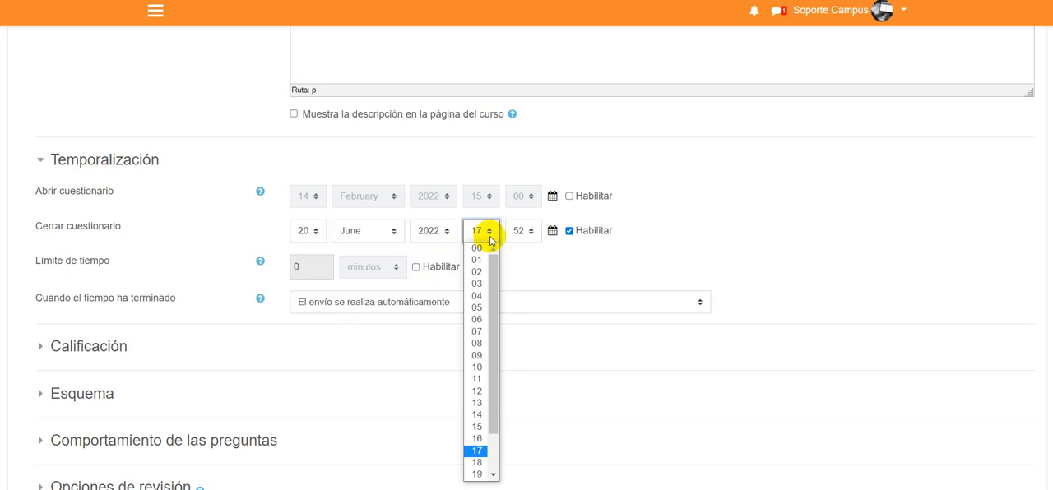
pyautogui.click(481, 367)
pyautogui.click(523, 231)
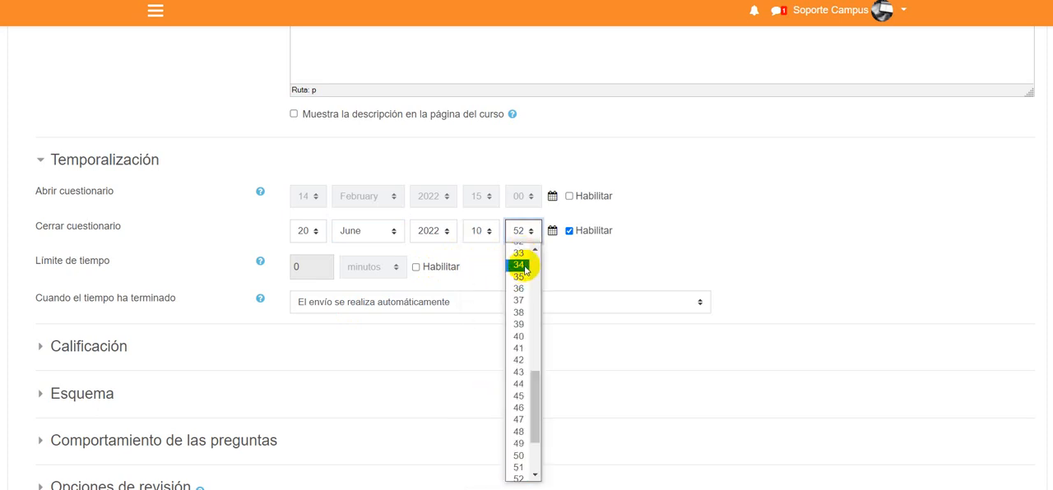
pyautogui.scroll(10, 522, 265)
pyautogui.click(519, 245)
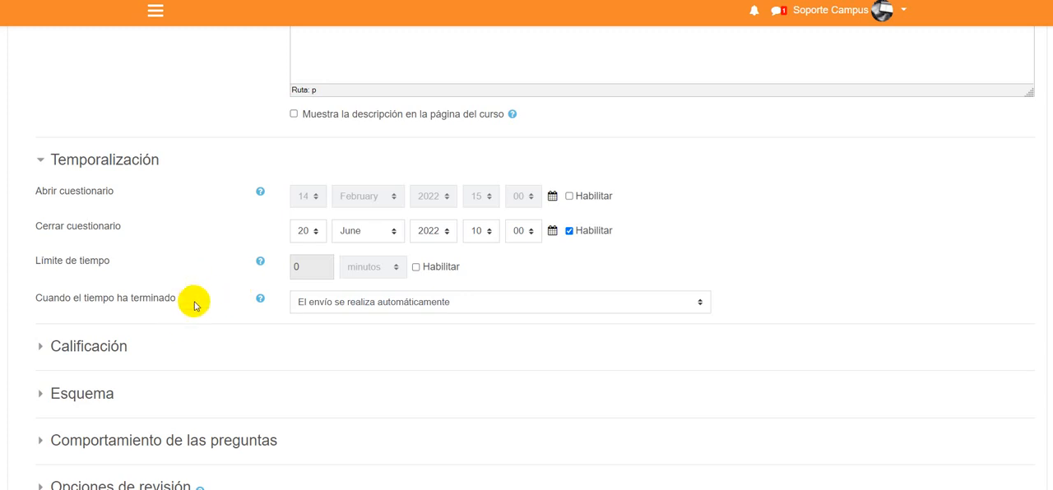
# - Enable the quiz's opening date again
pyautogui.scroll(-1, 194, 306)
pyautogui.moveTo(35, 191); pyautogui.dragTo(111, 193)
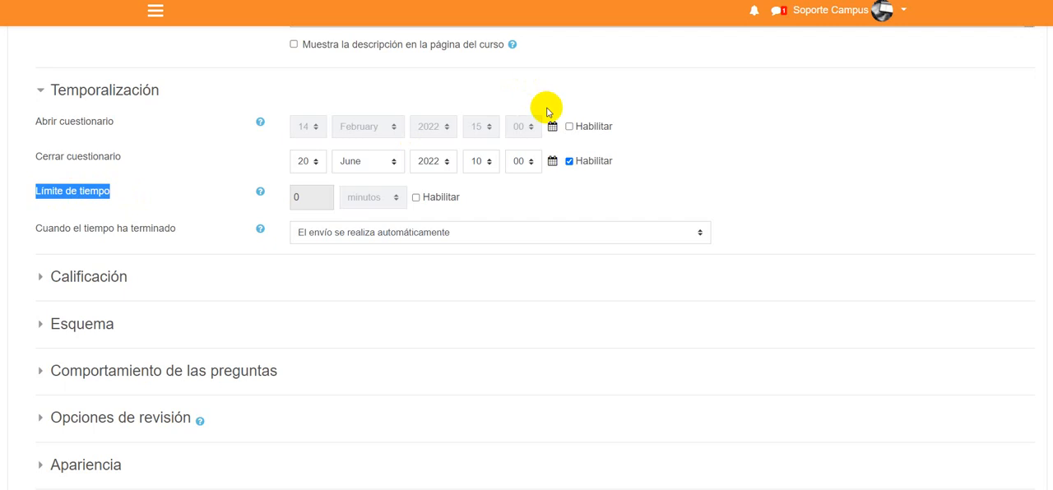
pyautogui.click(574, 127)
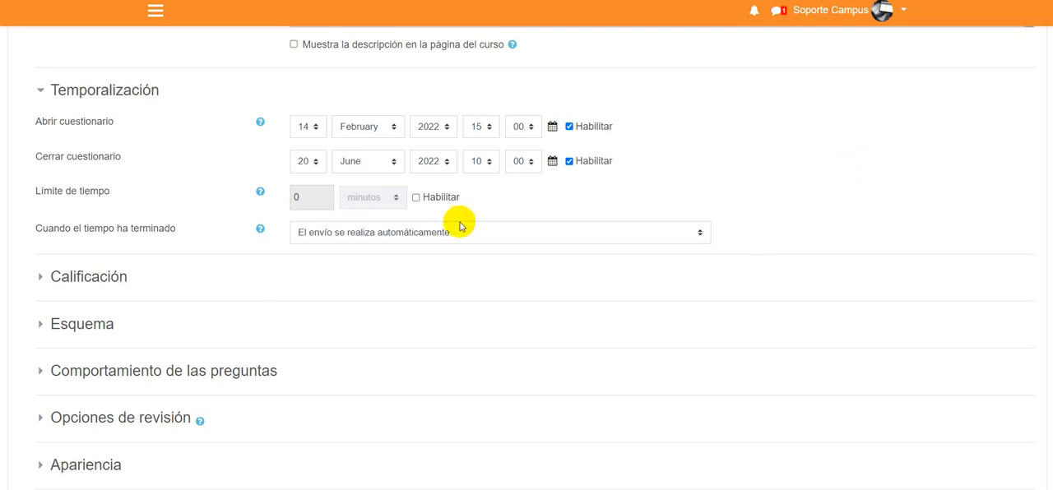
# - Enable the quiz's time limit and set it to 60 minutes, checking it against the time stated in the description
pyautogui.click(416, 198)
pyautogui.doubleClick(297, 197)
pyautogui.write('6')
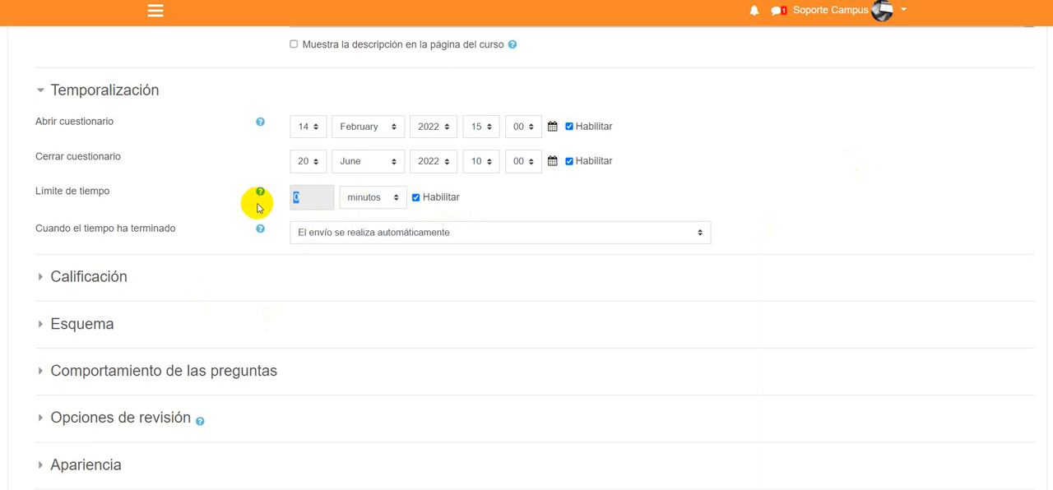
pyautogui.write('0')
pyautogui.scroll(3, 677, 239)
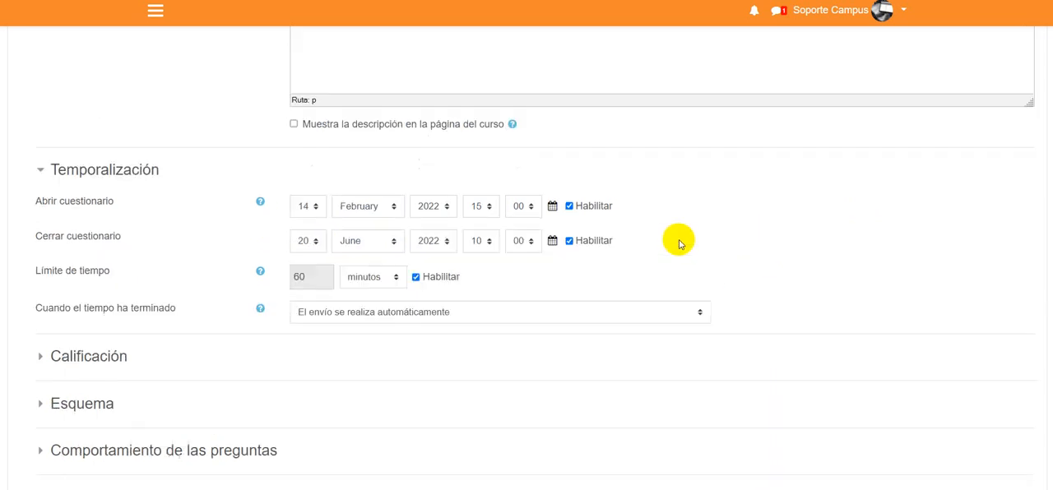
pyautogui.moveTo(517, 177); pyautogui.dragTo(470, 174)
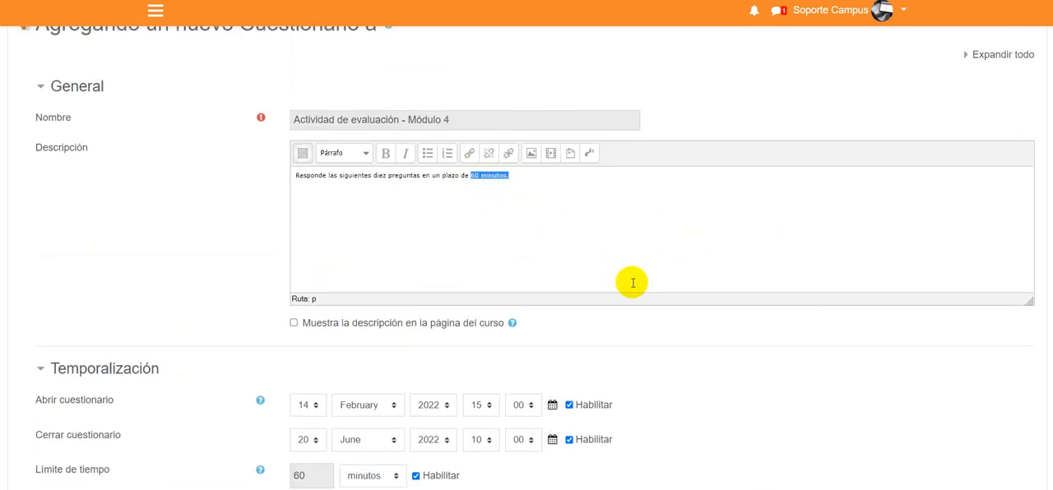
# - Keep "El envío se realiza automáticamente" as the action for when the quiz time has ended
pyautogui.scroll(-3, 633, 283)
pyautogui.scroll(-1, 633, 283)
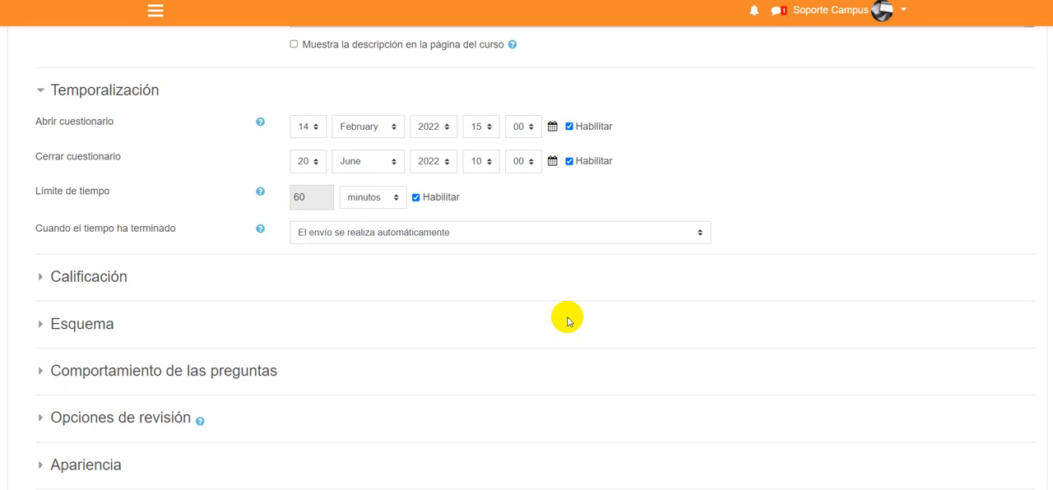
pyautogui.moveTo(31, 231); pyautogui.dragTo(176, 230)
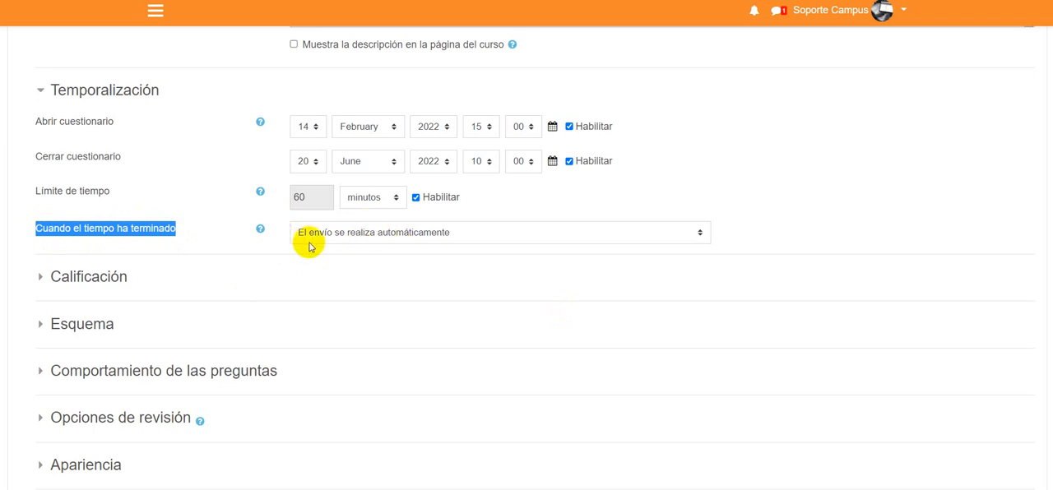
pyautogui.click(474, 233)
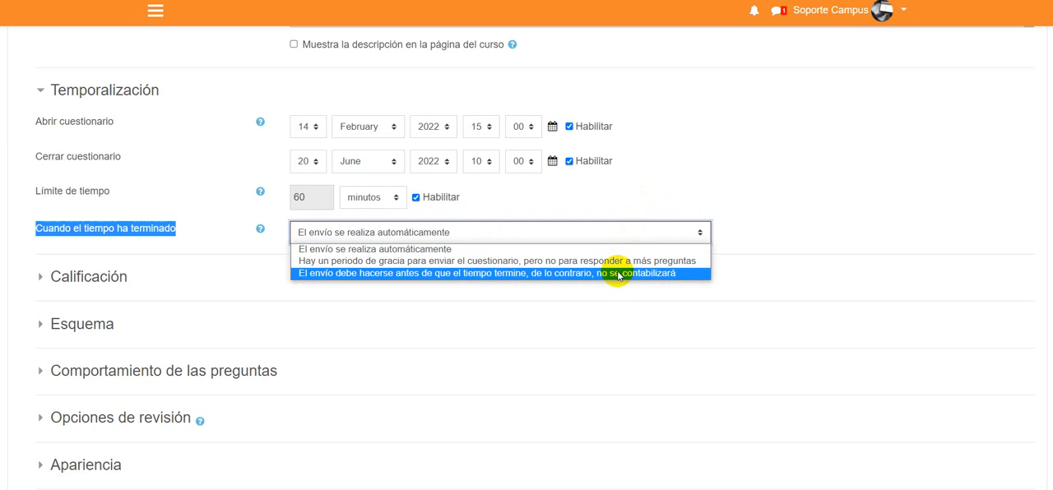
pyautogui.click(614, 249)
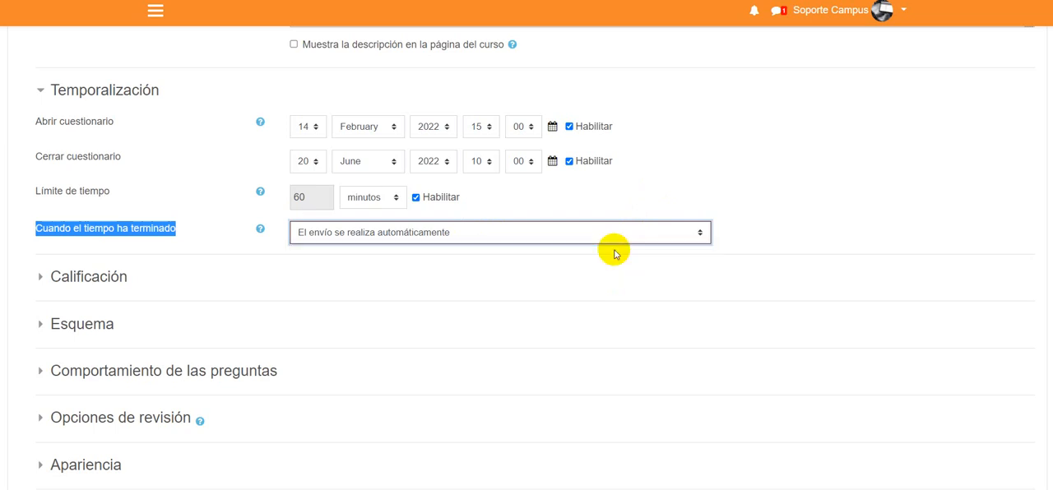
pyautogui.click(788, 160)
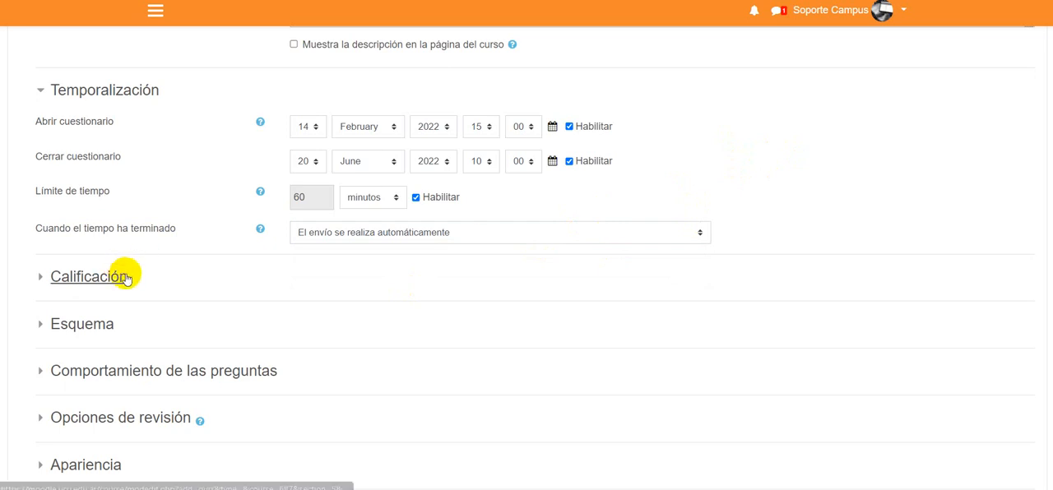
# - In the Calificación settings, set the grade needed to pass the quiz to 7
pyautogui.click(57, 277)
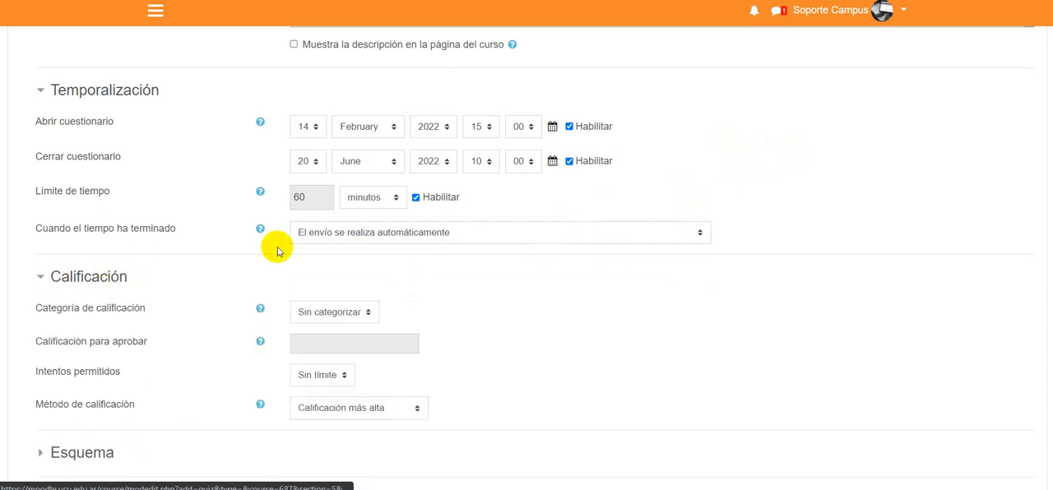
pyautogui.scroll(-1, 603, 256)
pyautogui.scroll(-1, 602, 251)
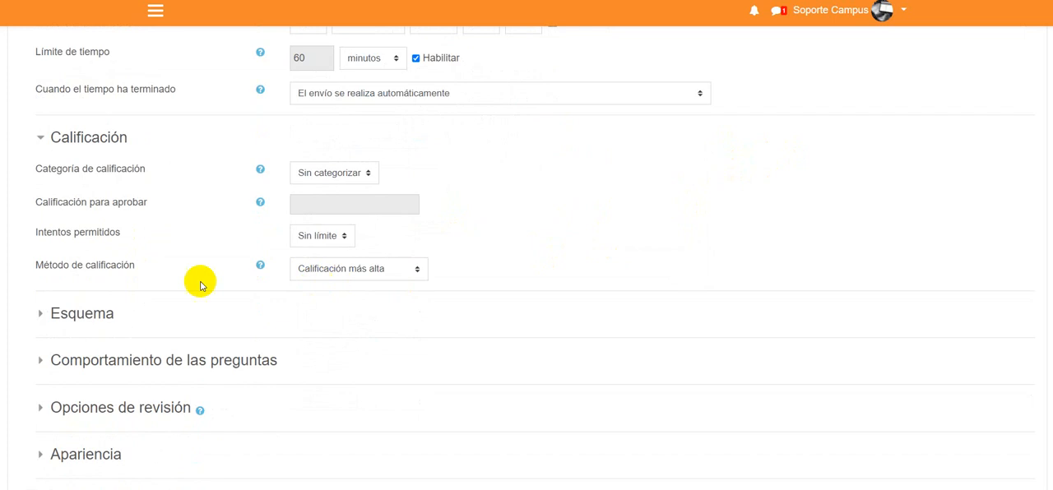
pyautogui.moveTo(31, 204); pyautogui.dragTo(149, 203)
pyautogui.click(164, 228)
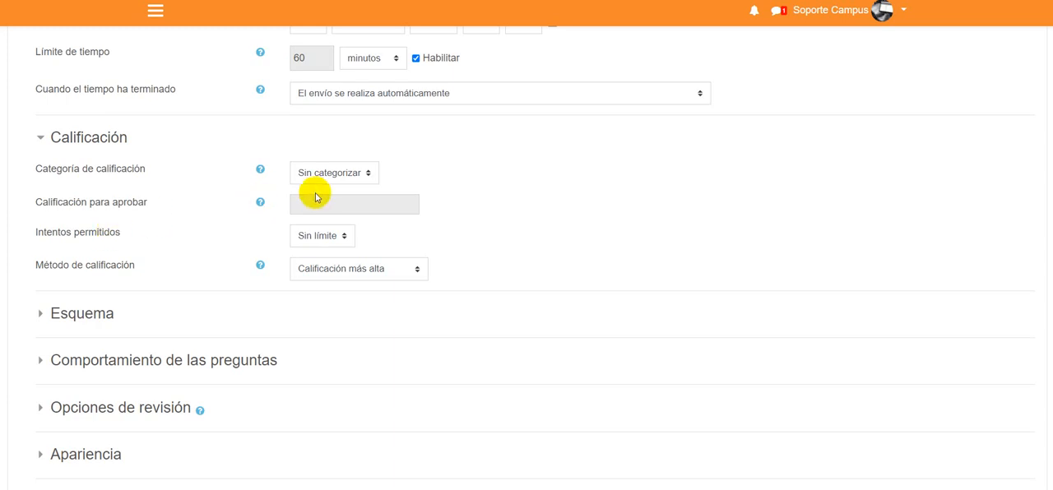
pyautogui.write('7')
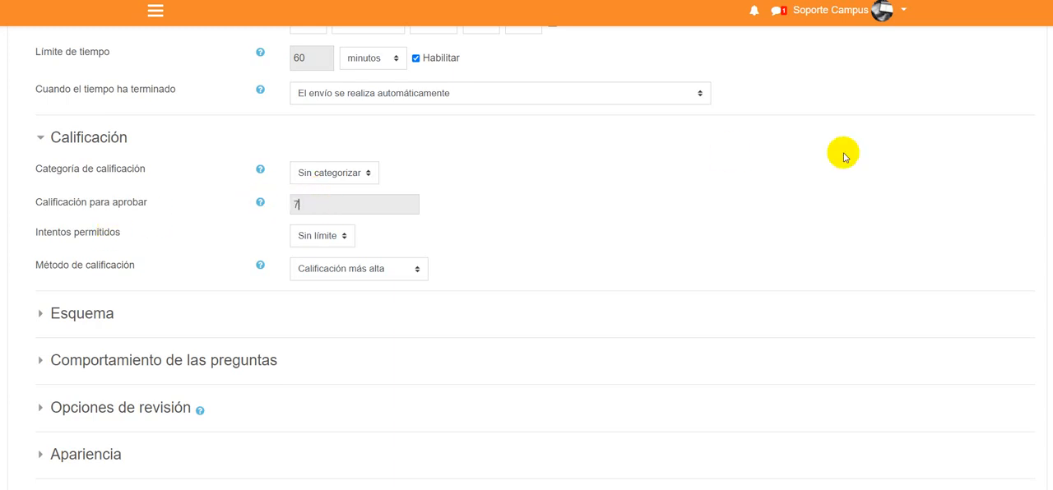
# - Try allowing 2 attempts for the quiz and restore the allowed attempts to Sin límite
pyautogui.moveTo(32, 234); pyautogui.dragTo(133, 244)
pyautogui.click(145, 251)
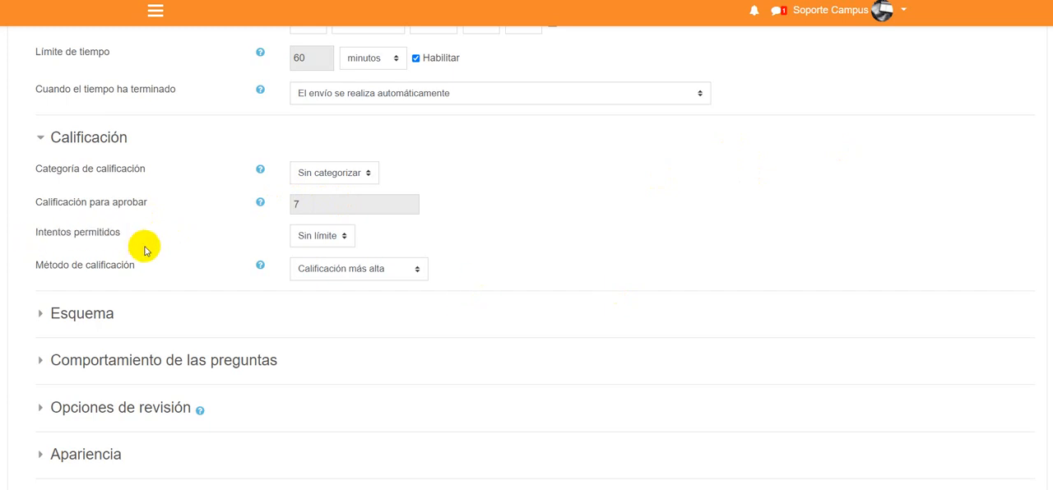
pyautogui.click(321, 236)
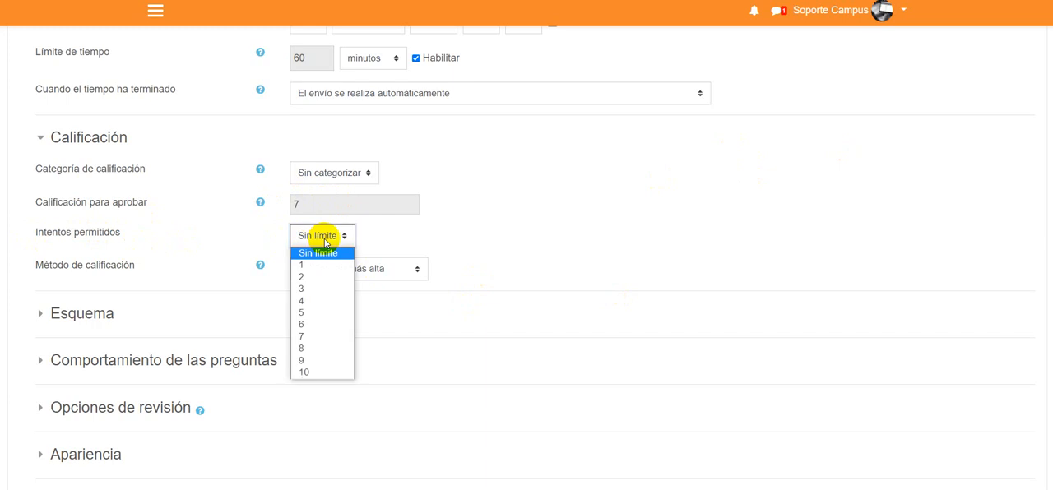
pyautogui.click(309, 276)
pyautogui.click(343, 235)
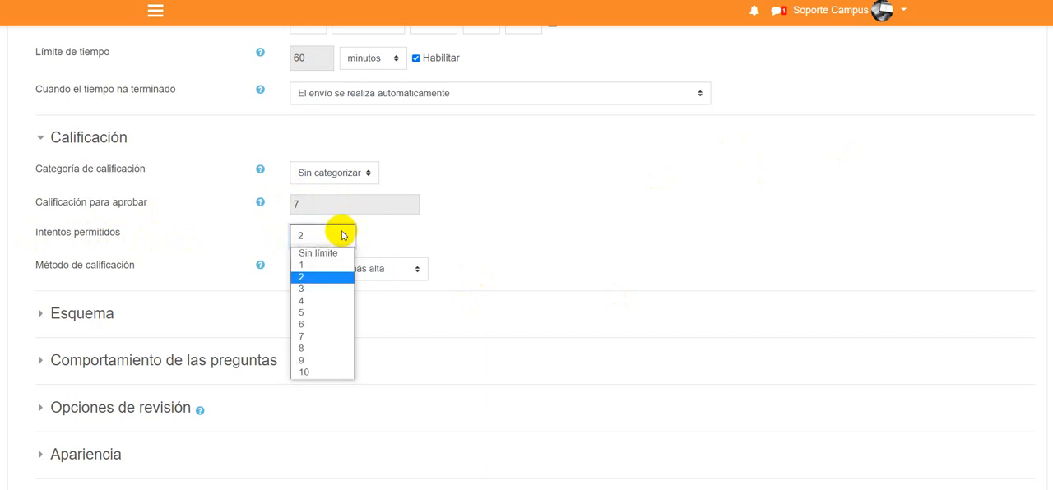
pyautogui.click(342, 254)
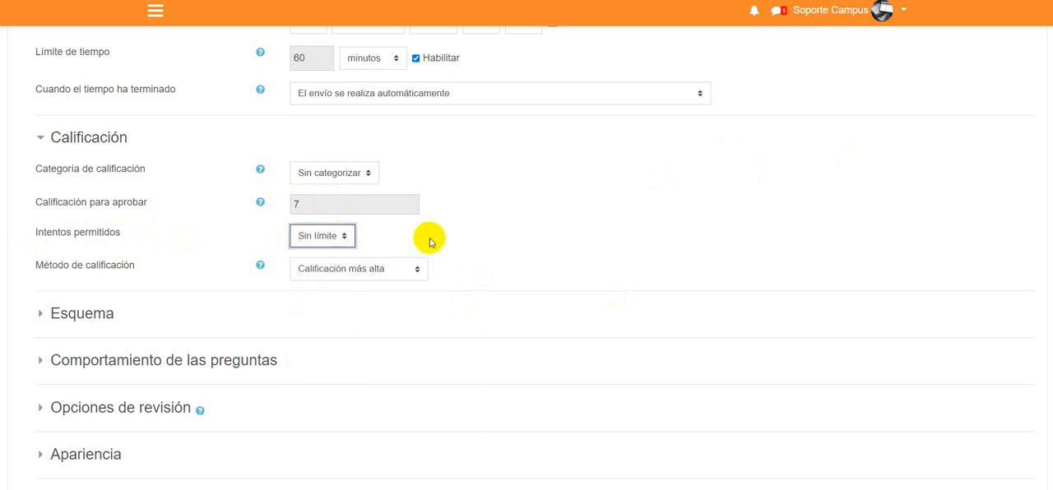
# - Set the allowed attempts to 2 and keep Calificación más alta as the grading method
pyautogui.click(334, 235)
pyautogui.click(307, 276)
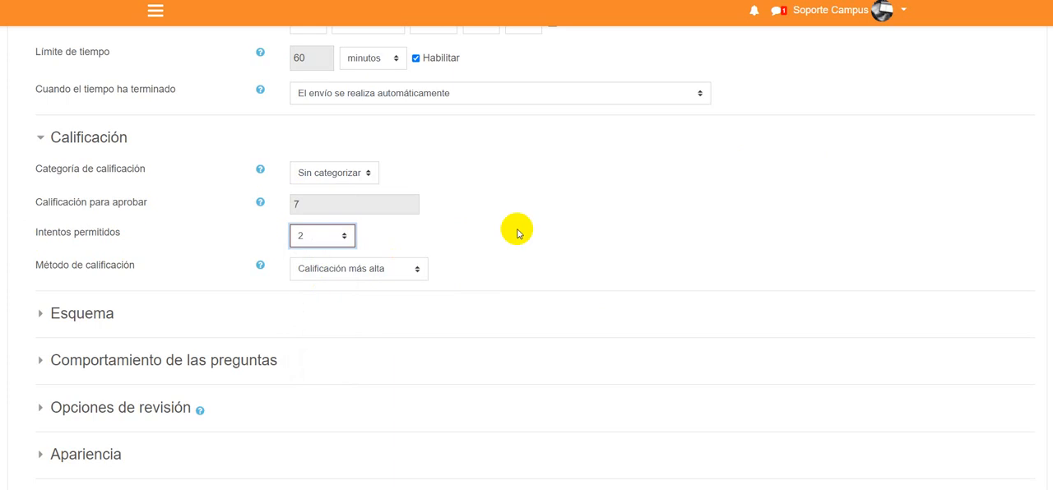
pyautogui.click(519, 232)
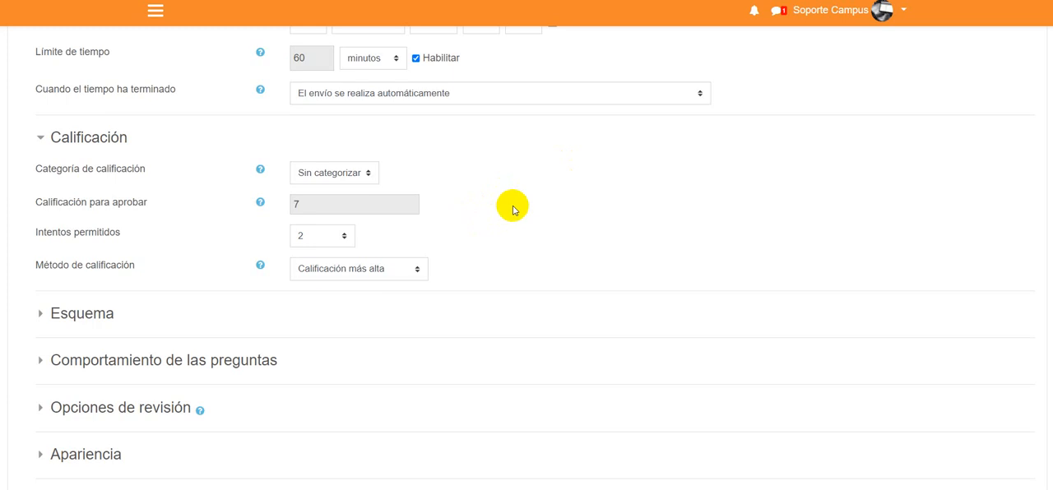
pyautogui.click(409, 268)
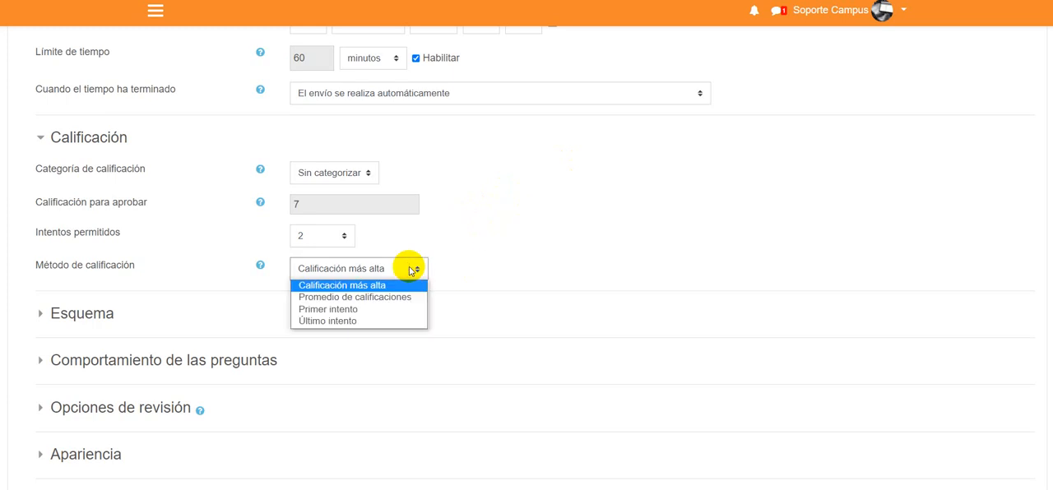
pyautogui.click(484, 254)
# - In the Esquema settings, try "Nunca, todas las preguntas en una página" for Página nueva and restore it to Cada pregunta
pyautogui.scroll(-1, 491, 258)
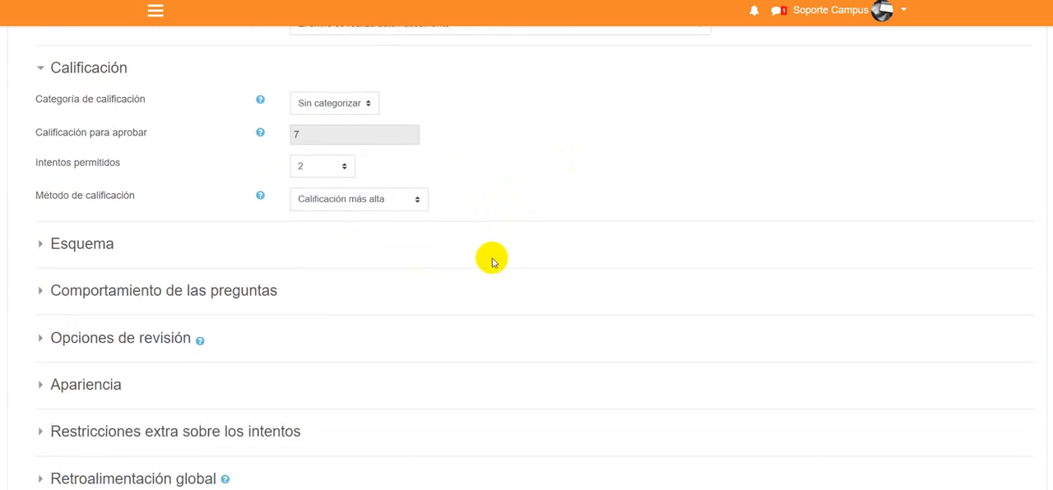
pyautogui.click(41, 248)
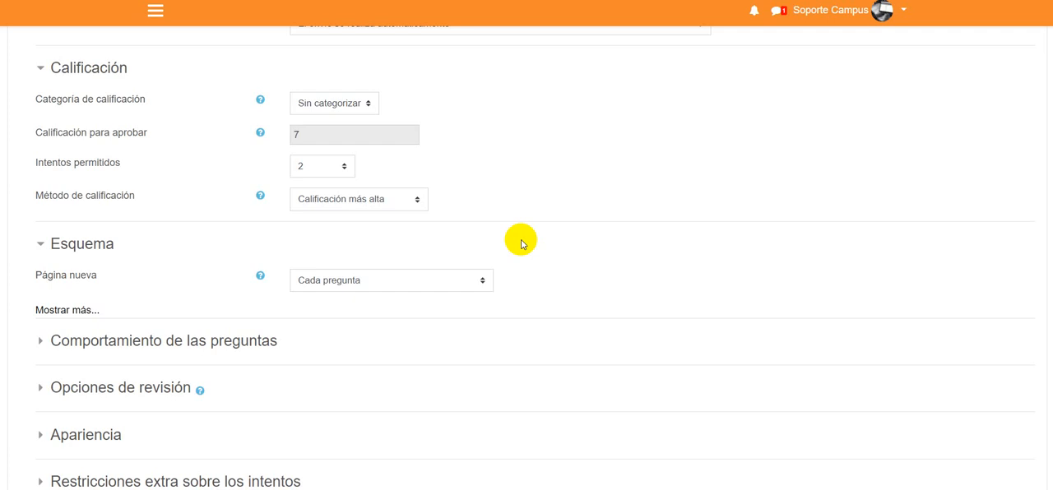
pyautogui.click(446, 281)
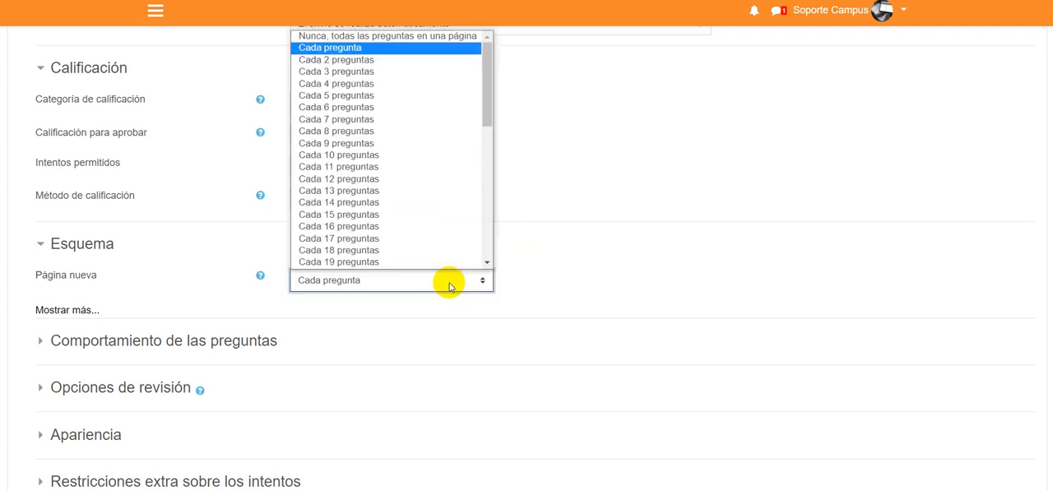
pyautogui.click(373, 36)
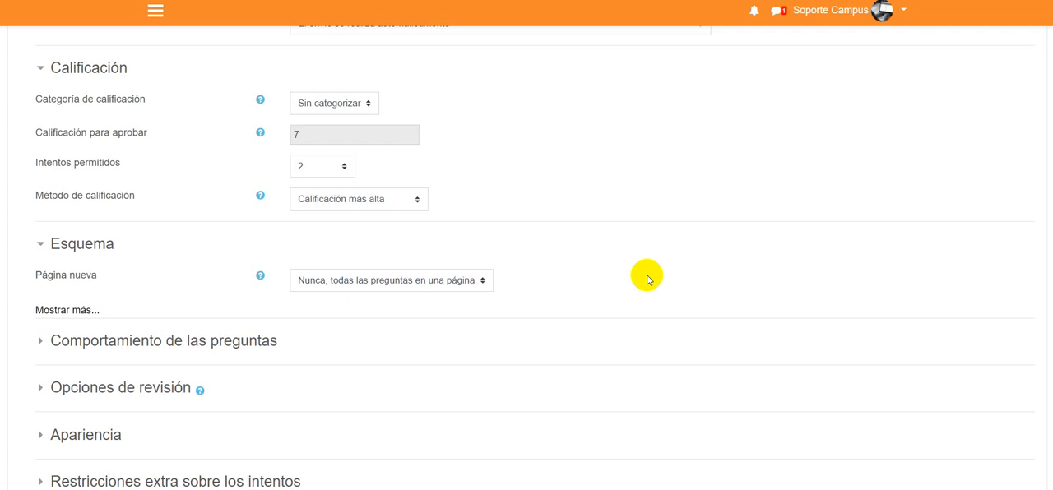
pyautogui.click(423, 285)
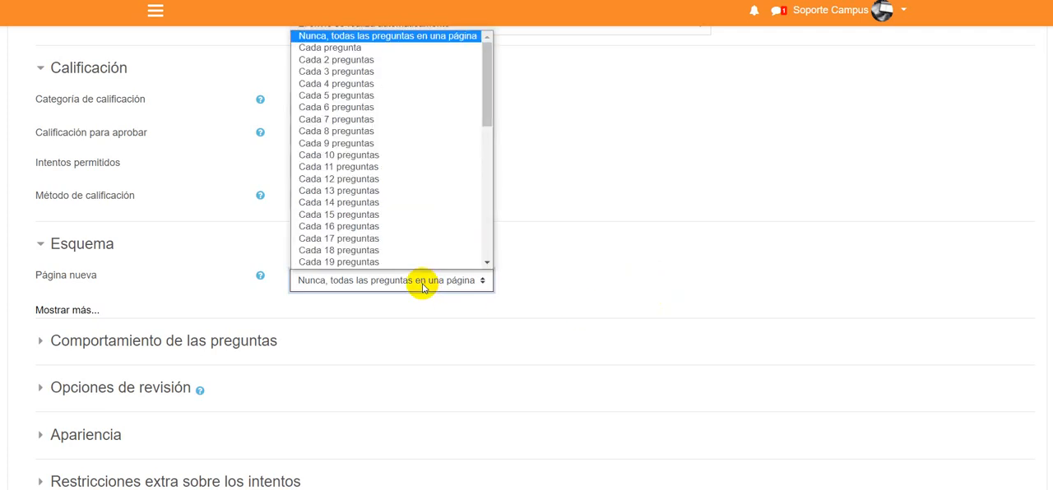
pyautogui.click(346, 48)
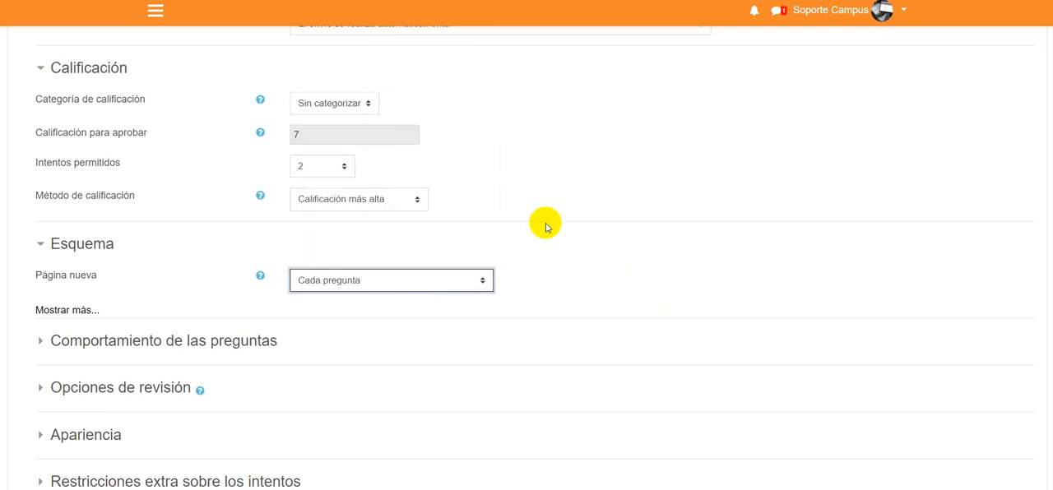
pyautogui.click(546, 227)
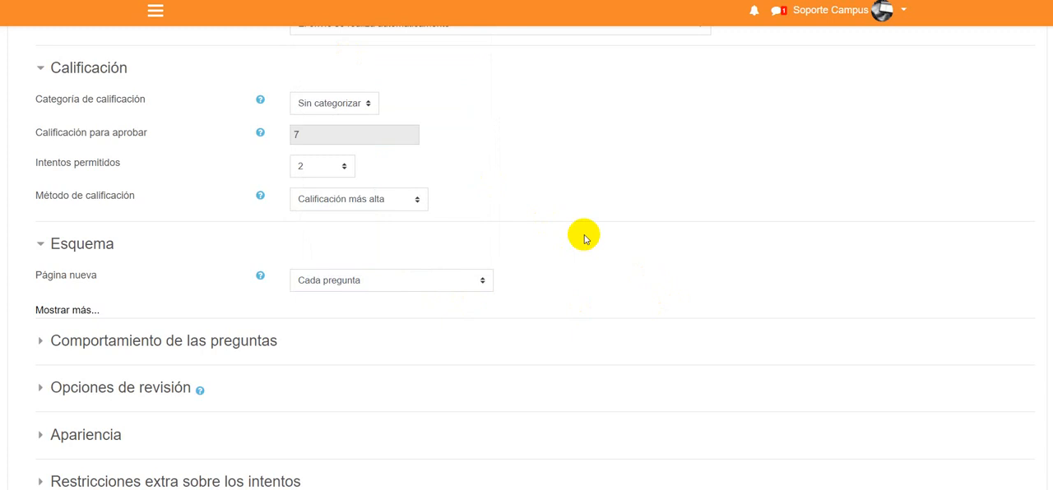
# - Expand the Comportamiento de las preguntas settings and read the help for Ordenar al azar las respuestas
pyautogui.scroll(-1, 601, 234)
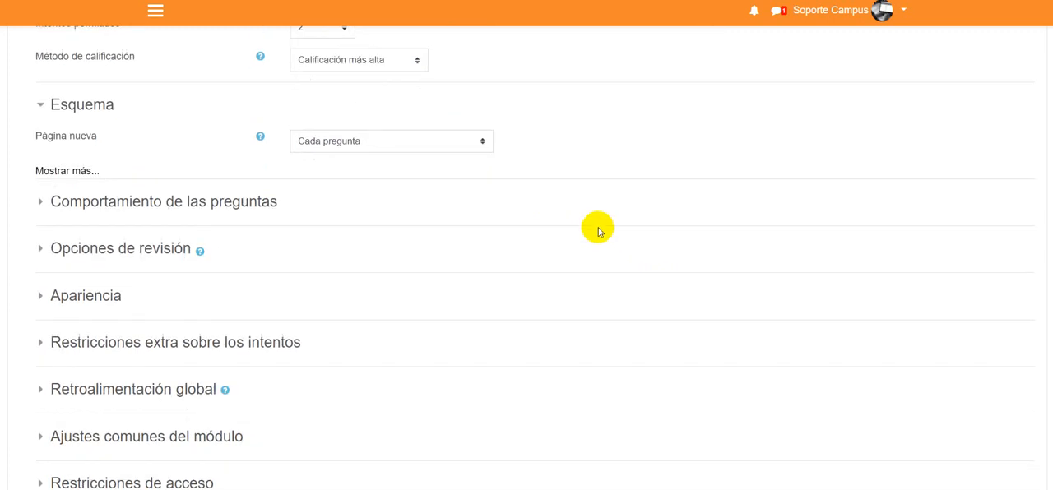
pyautogui.click(55, 203)
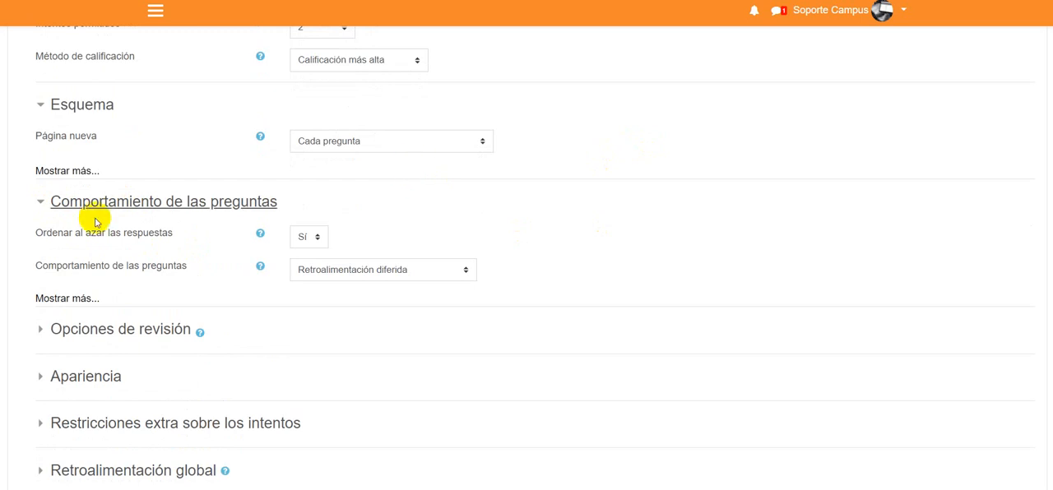
pyautogui.moveTo(33, 233); pyautogui.dragTo(180, 235)
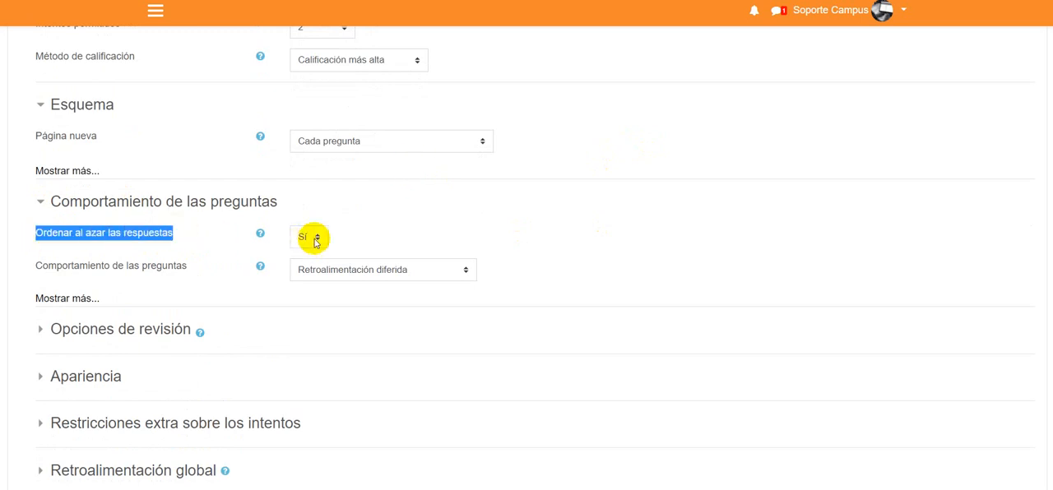
pyautogui.click(365, 223)
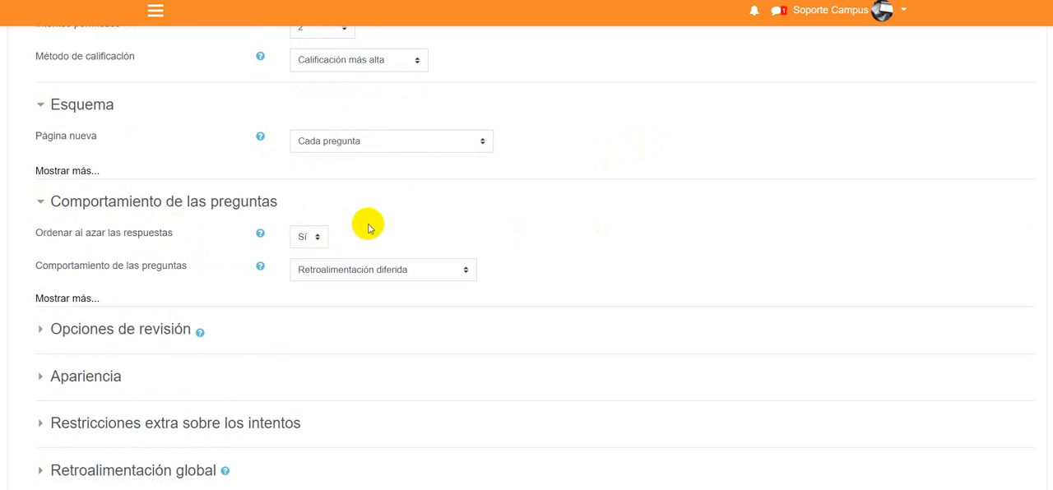
pyautogui.click(261, 234)
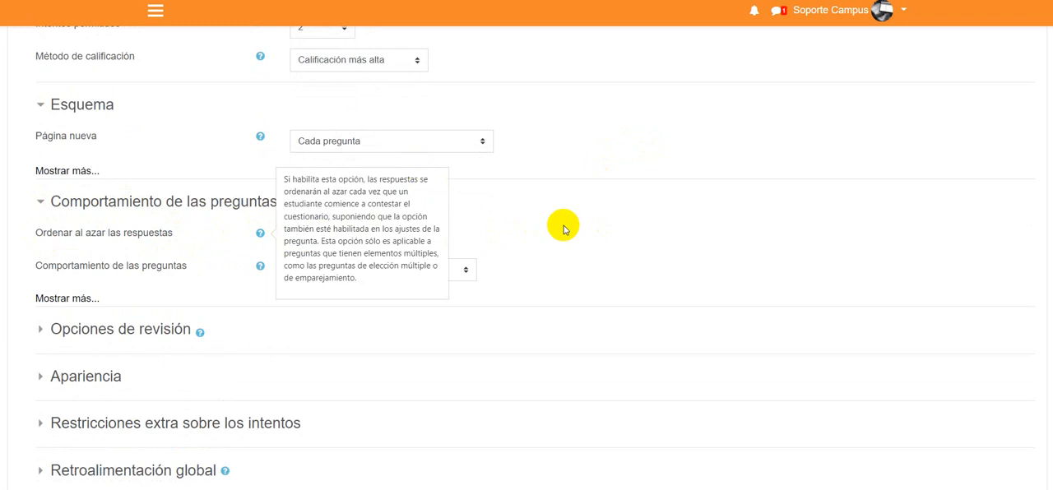
pyautogui.click(563, 230)
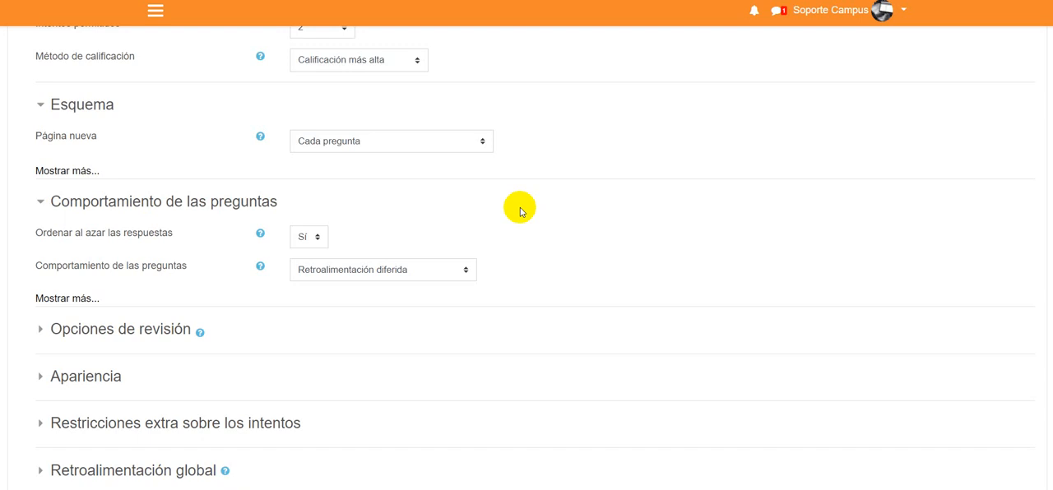
# - Expand the Opciones de revisión settings and review the options for each stage of the quiz
pyautogui.scroll(-3, 469, 224)
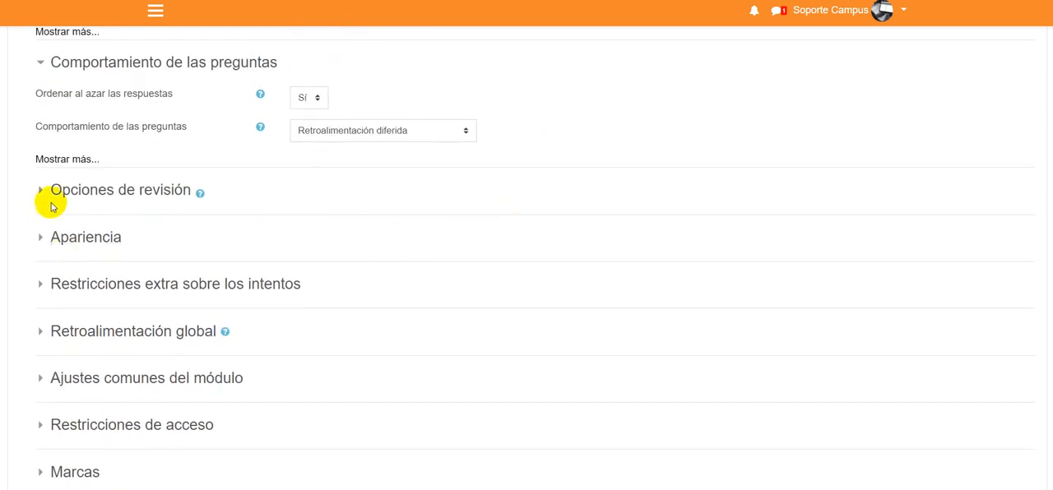
pyautogui.click(38, 190)
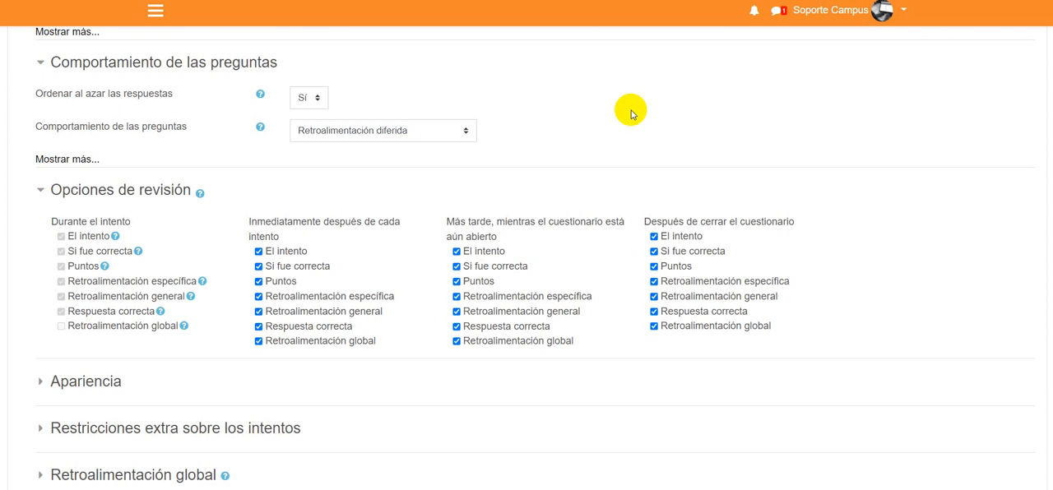
pyautogui.scroll(-3, 529, 247)
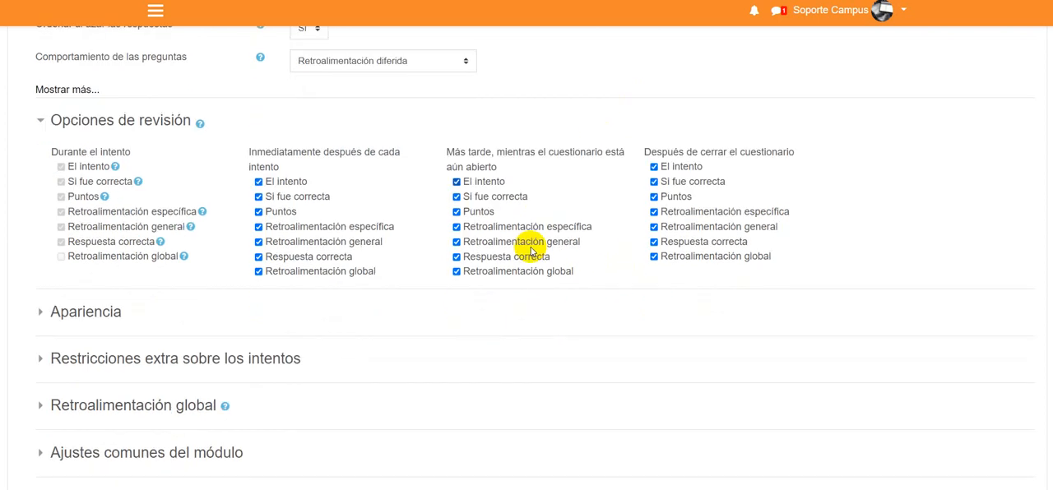
# - Expand the Apariencia settings to look over their options and collapse them again
pyautogui.click(73, 248)
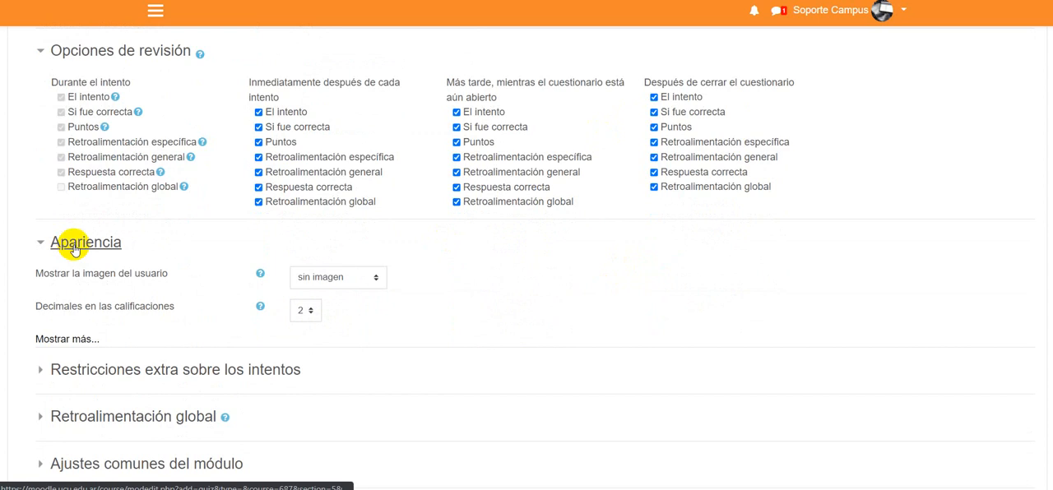
pyautogui.click(74, 247)
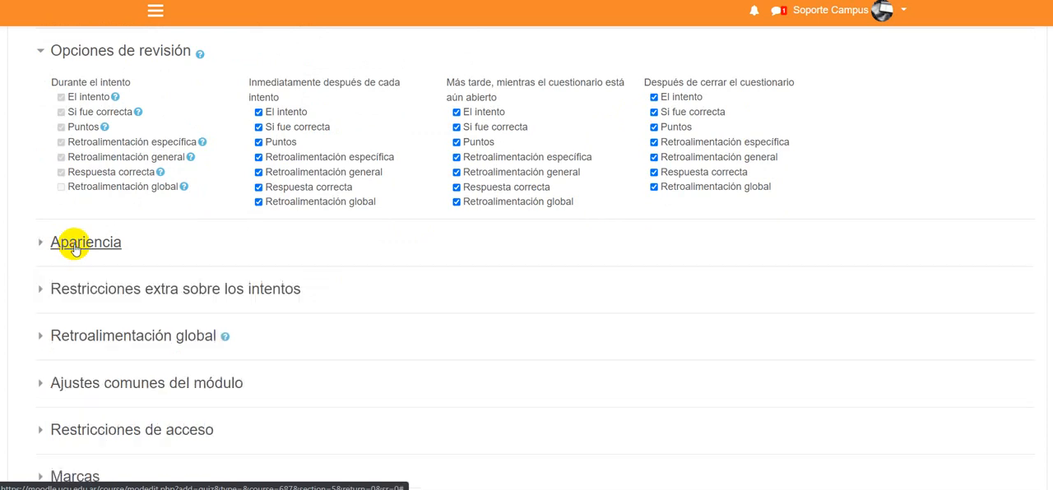
# - Expand the Retroalimentación global settings and set the intermediate grade boundary to 70%
pyautogui.scroll(-1, 349, 347)
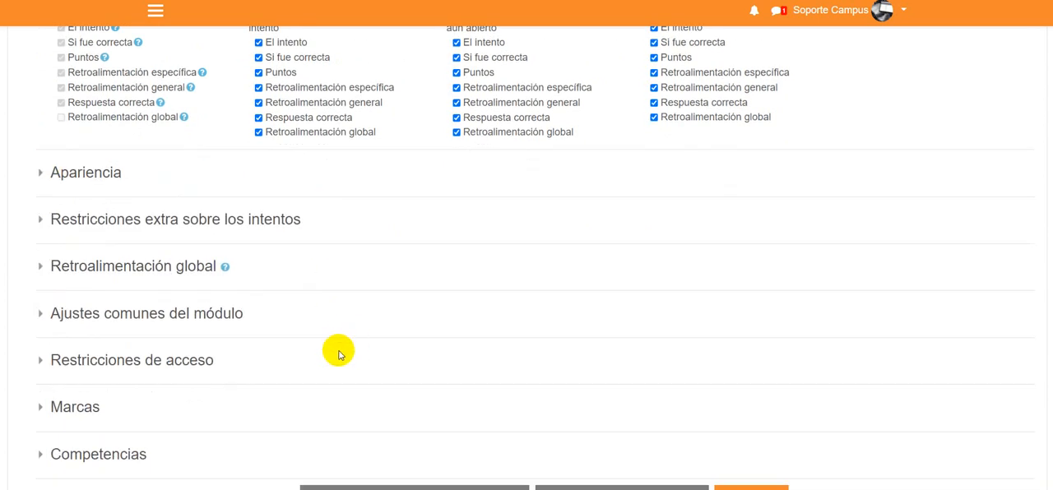
pyautogui.click(79, 267)
pyautogui.scroll(-2, 574, 261)
pyautogui.scroll(-1, 574, 261)
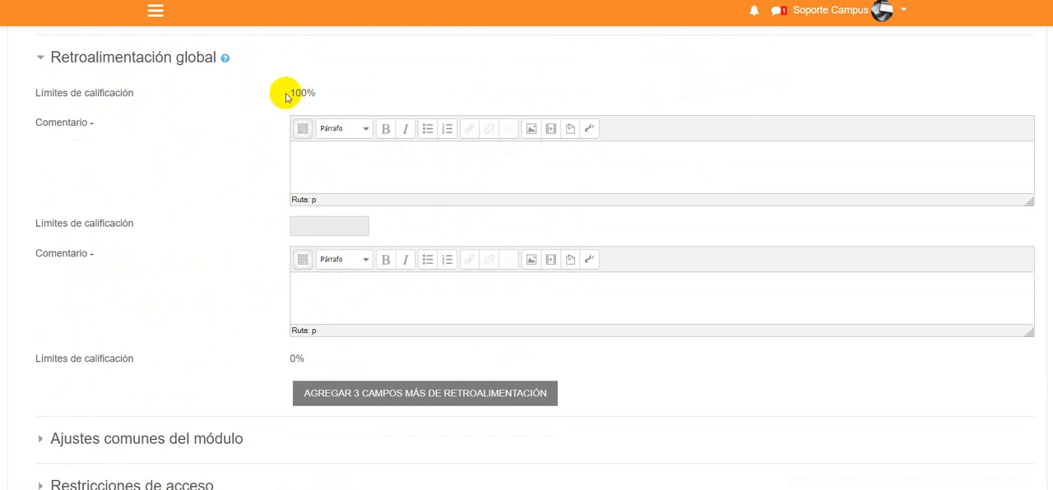
pyautogui.moveTo(289, 93); pyautogui.dragTo(310, 91)
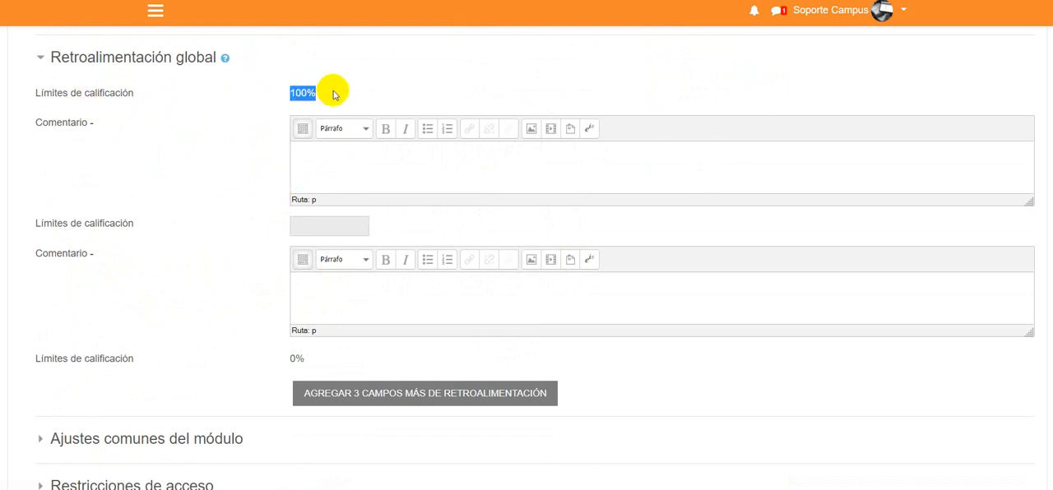
pyautogui.click(333, 95)
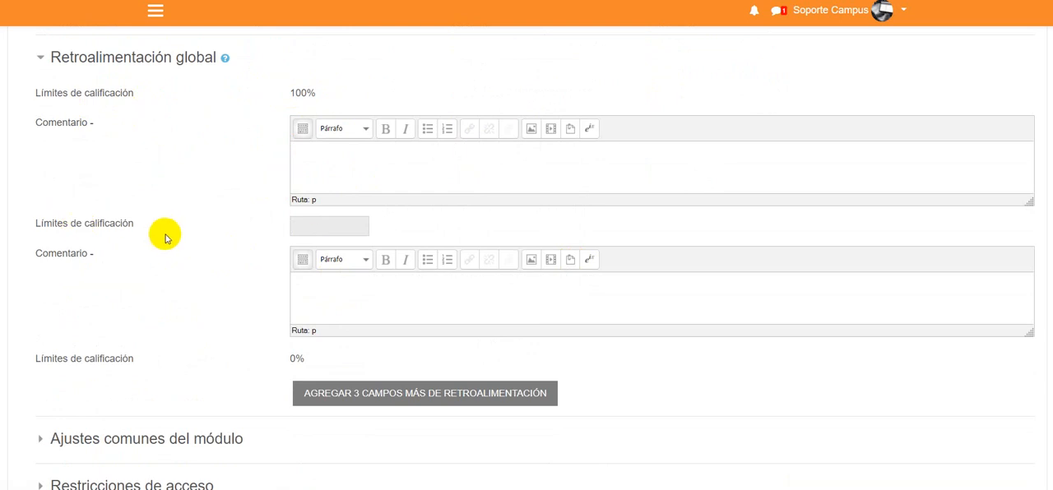
pyautogui.click(318, 226)
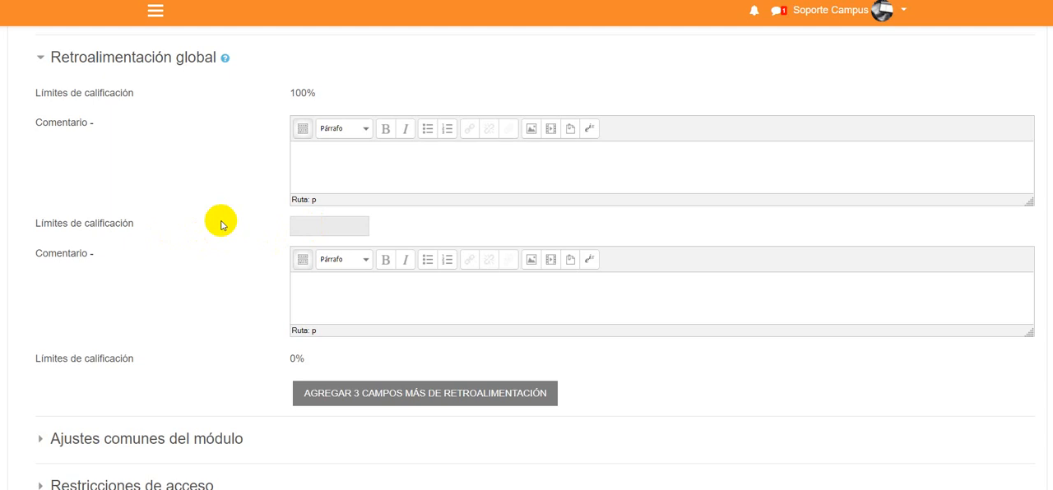
pyautogui.write('70%')
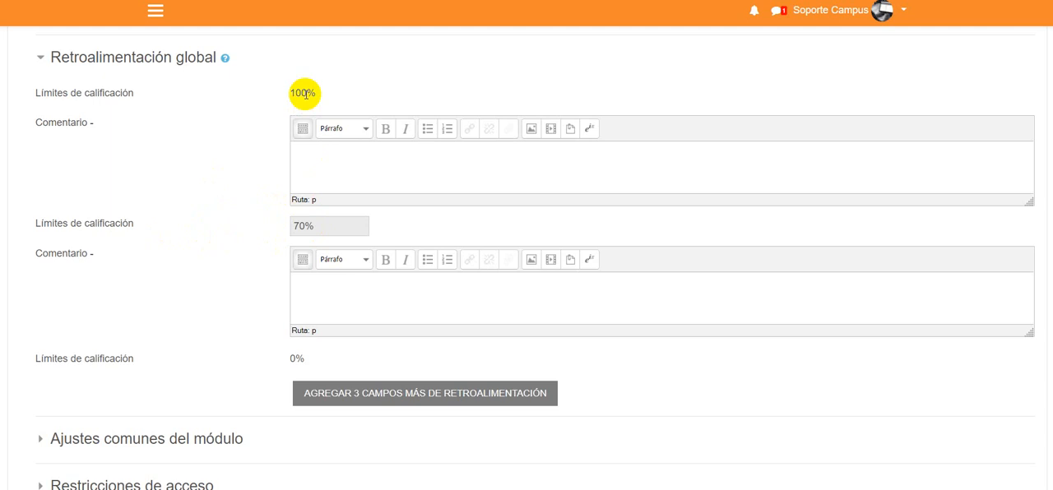
# - Enter "¡Felicitaciones! Continúa así." as the feedback comment for grades between 70% and 100%
pyautogui.click(373, 161)
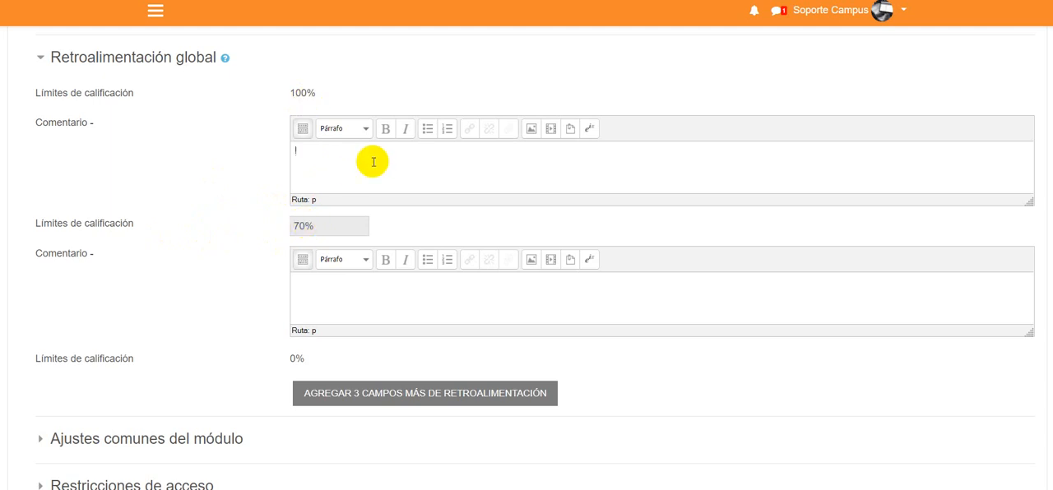
pyautogui.write('¡Felicitaciones! Continúa así.')
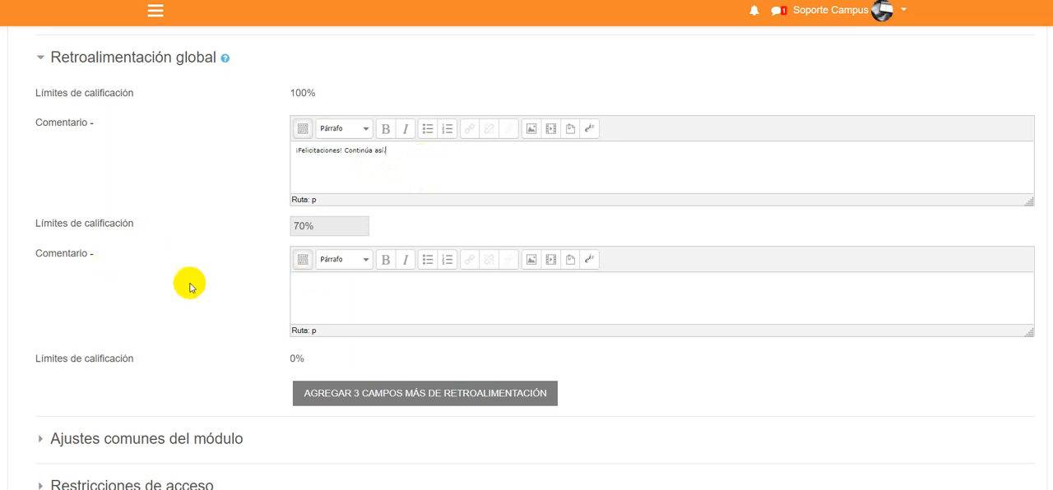
# - Enter "Intenta repasar los contenidos nuevamente." as the feedback comment for grades below 70%
pyautogui.click(371, 305)
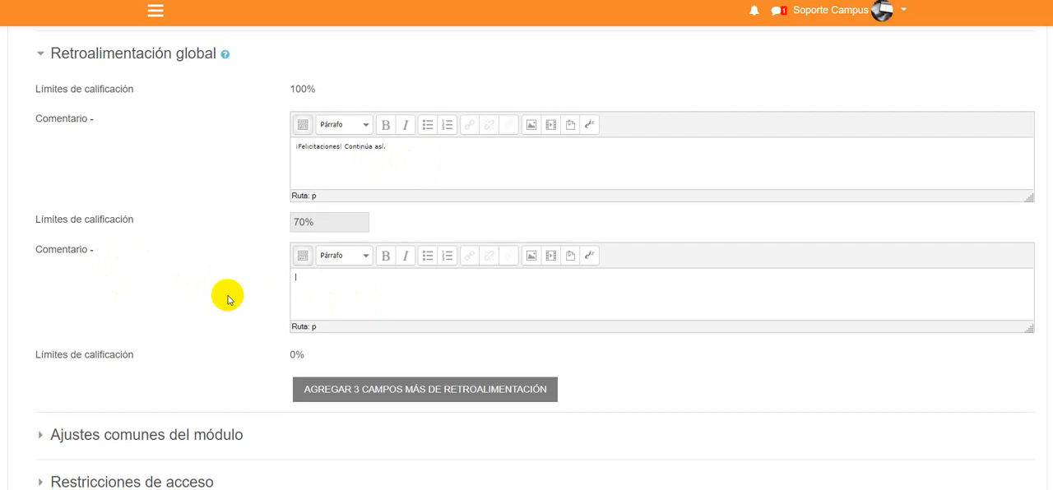
pyautogui.scroll(-1, 227, 299)
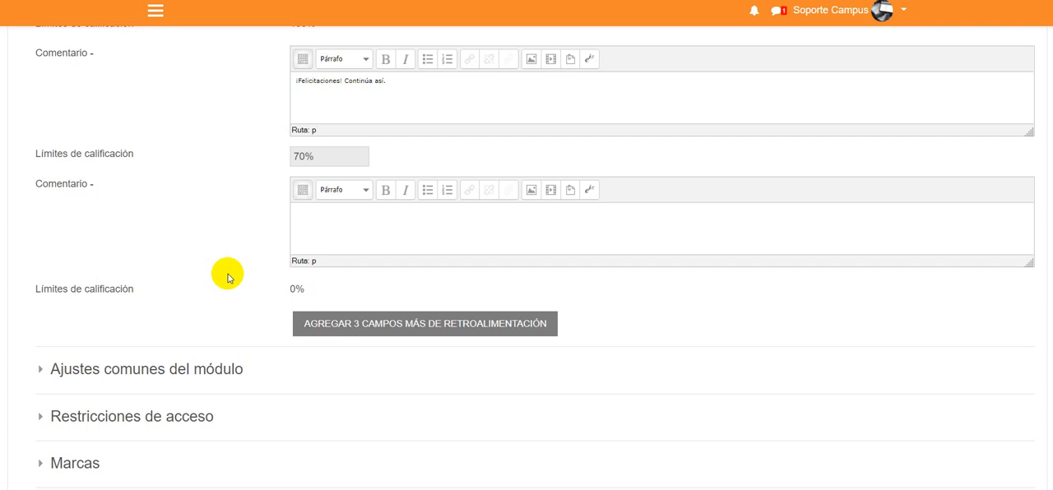
pyautogui.write('Intenta repasar')
pyautogui.write(' d')
pyautogui.write('os contenidos nue')
pyautogui.write('vamente.')
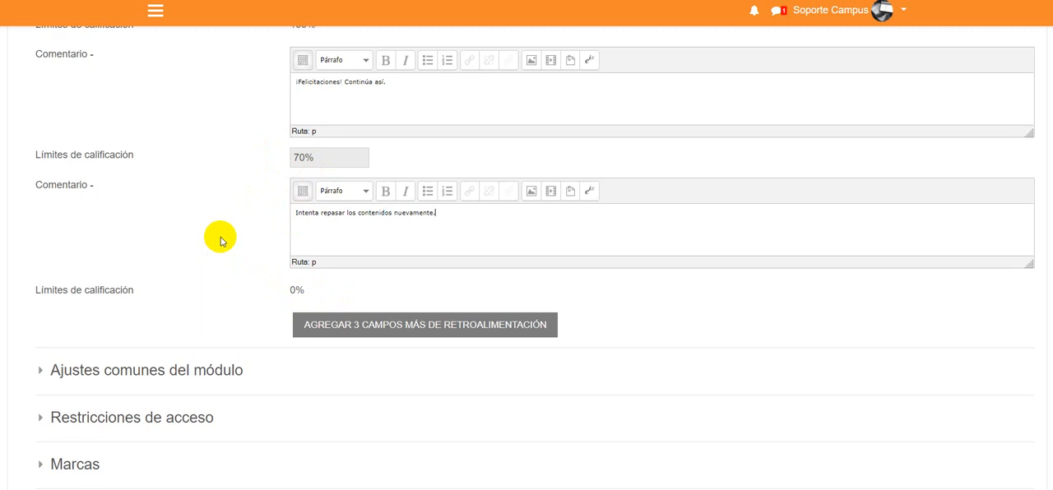
# - Save the quiz settings and display the new activity
pyautogui.scroll(1, 221, 241)
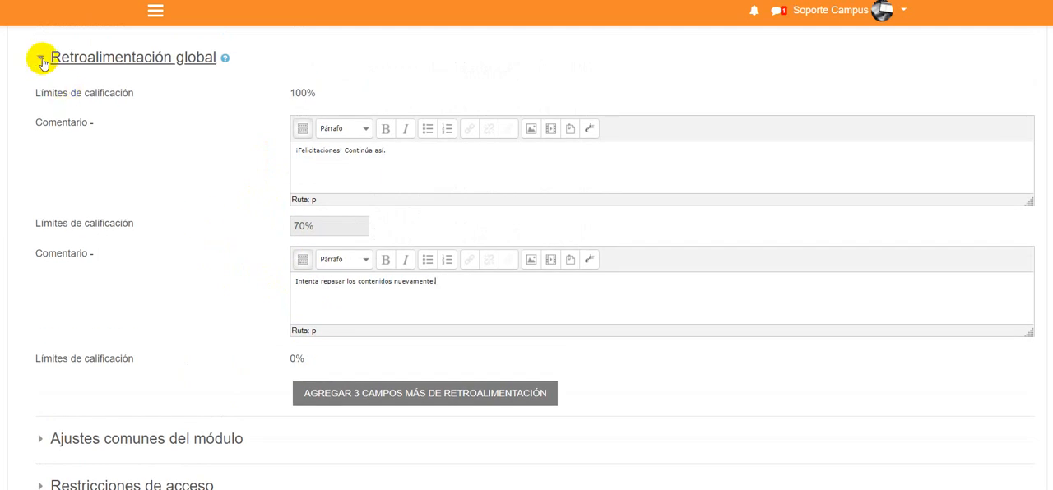
pyautogui.scroll(-3, 152, 261)
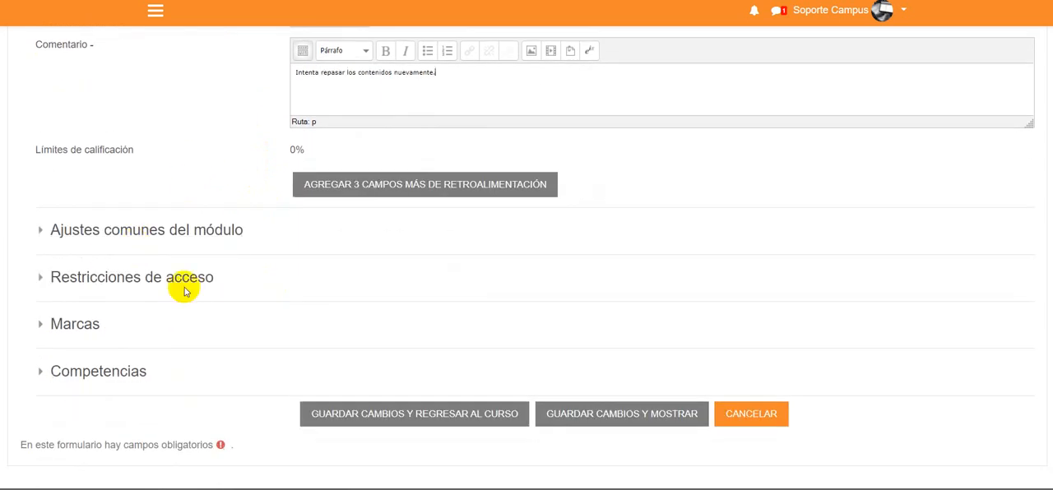
pyautogui.click(633, 422)
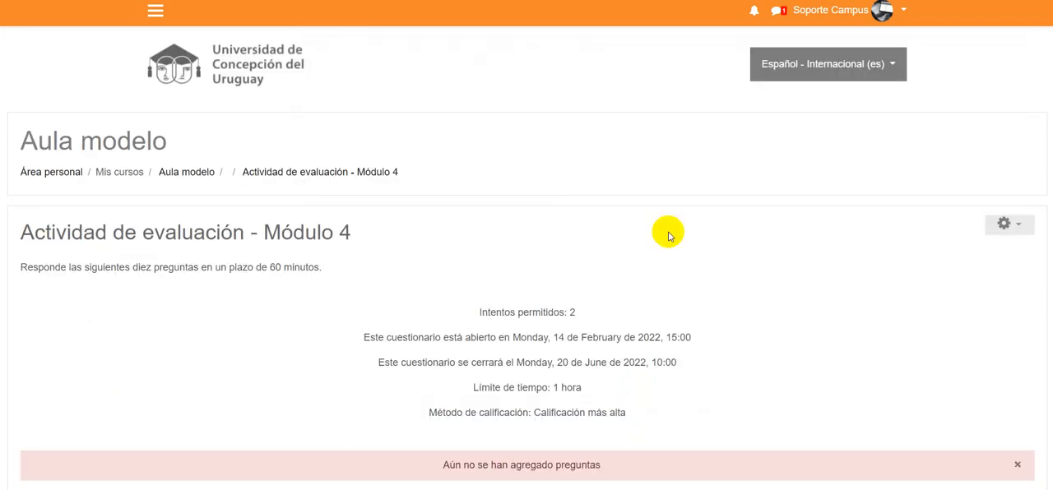
# - Review the quiz's summary page: allowed attempts, opening and closing dates, time limit, grading method and the notice about questions
pyautogui.scroll(-2, 645, 196)
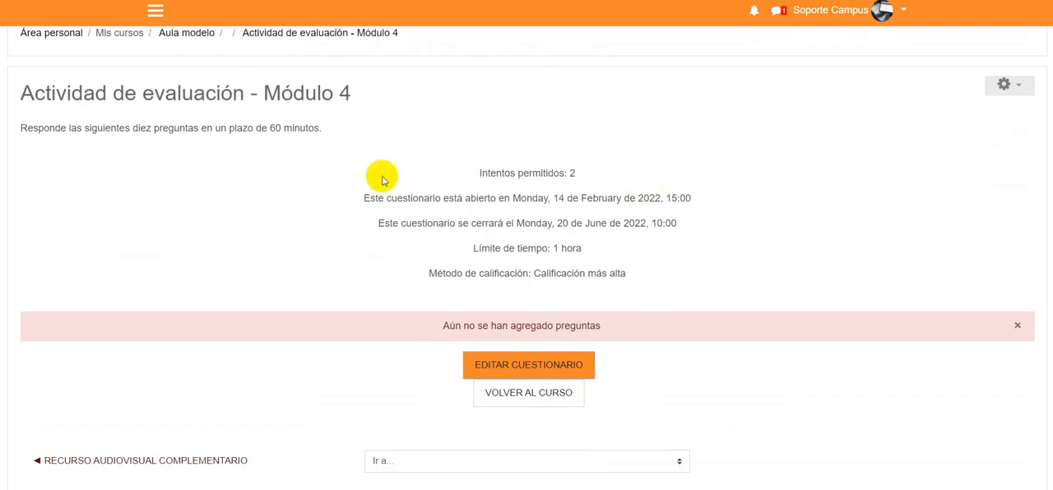
pyautogui.moveTo(480, 175); pyautogui.dragTo(588, 166)
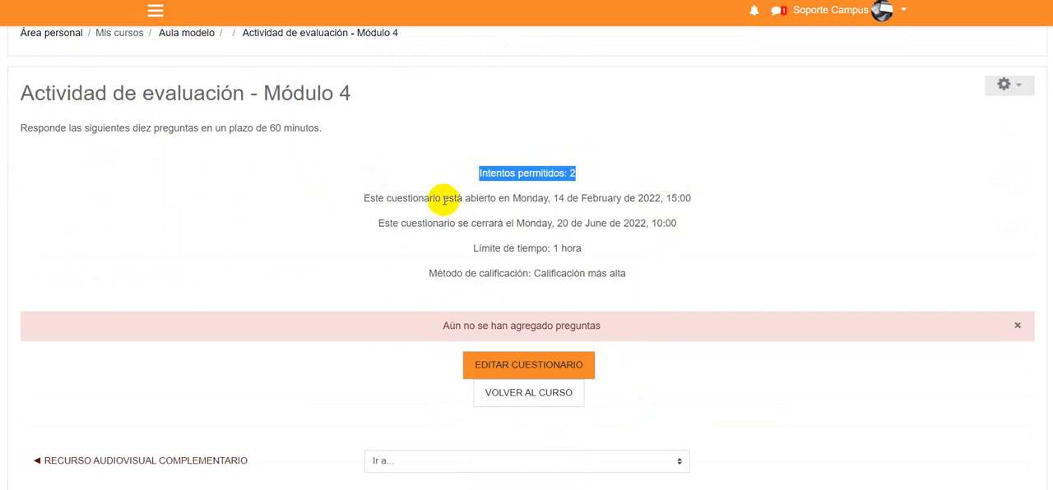
pyautogui.moveTo(446, 198); pyautogui.dragTo(705, 202)
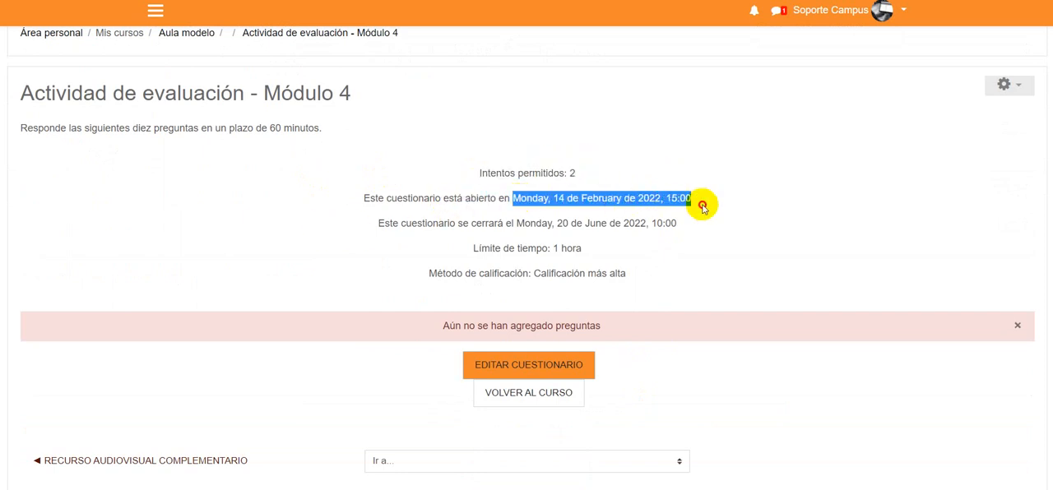
pyautogui.moveTo(516, 223); pyautogui.dragTo(704, 239)
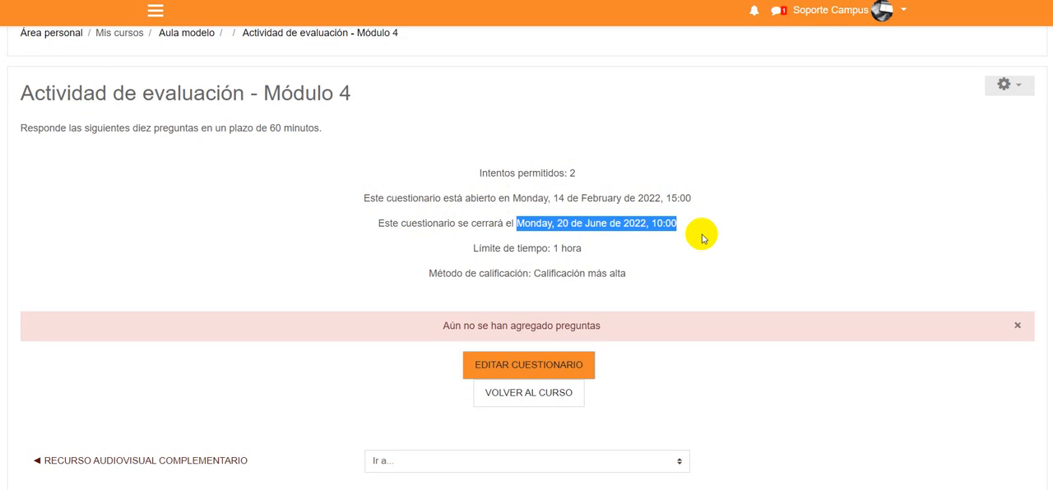
pyautogui.moveTo(553, 249); pyautogui.dragTo(583, 253)
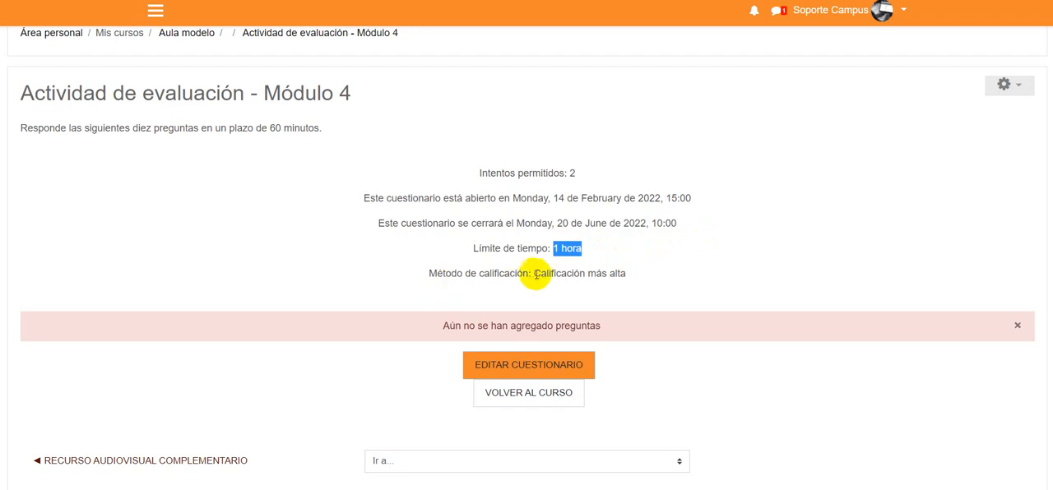
pyautogui.moveTo(535, 274); pyautogui.dragTo(656, 273)
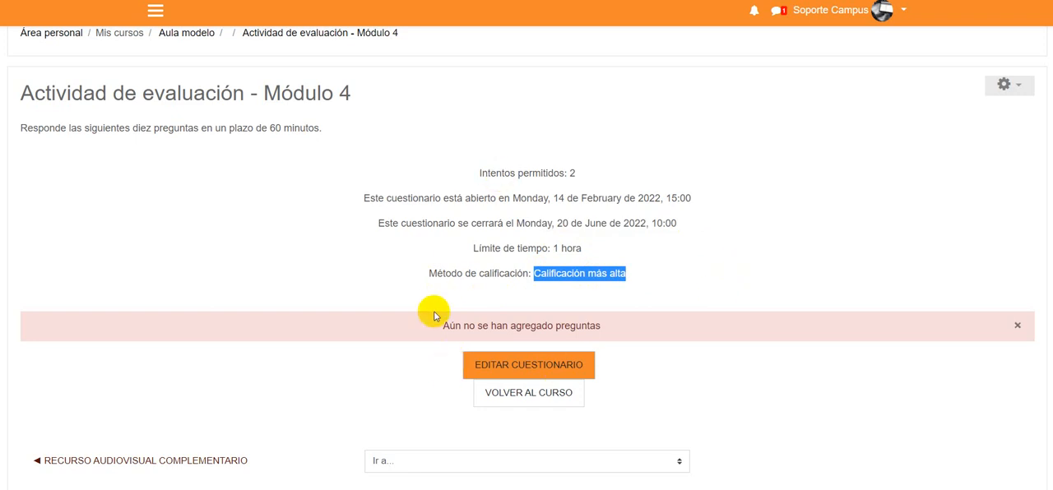
pyautogui.moveTo(436, 329); pyautogui.dragTo(607, 317)
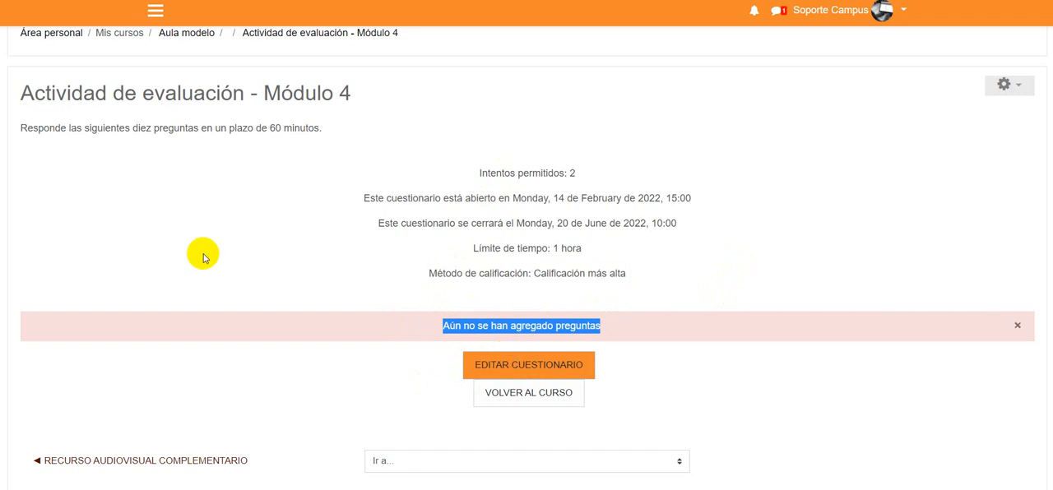
pyautogui.click(510, 371)
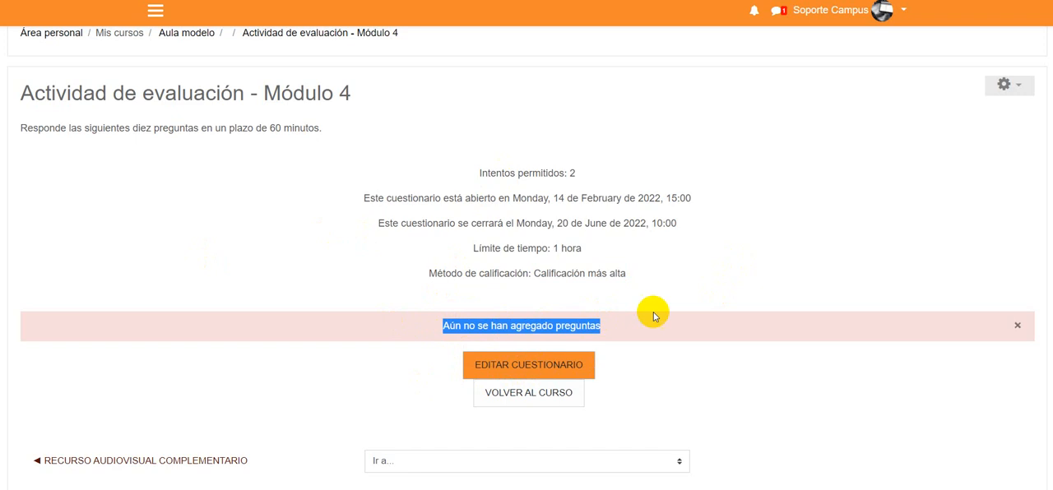
pyautogui.click(712, 270)
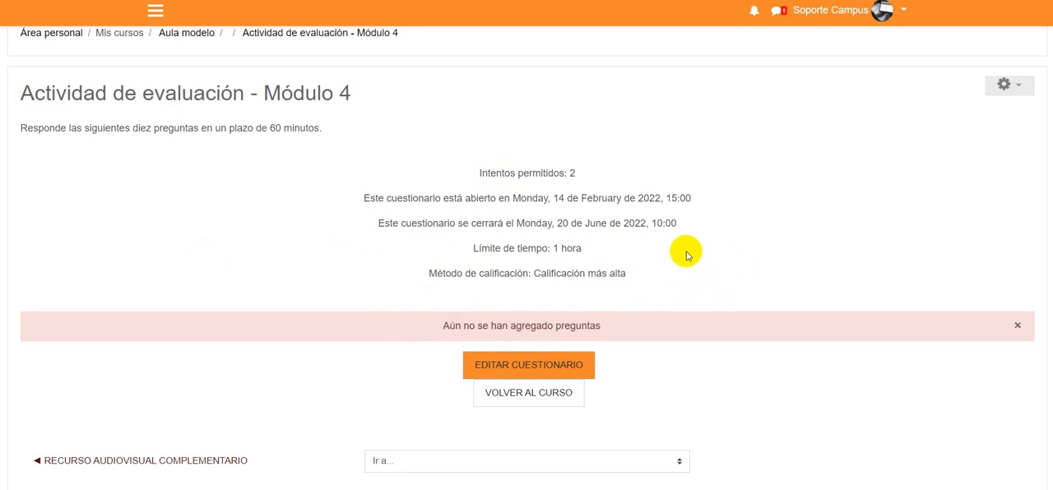